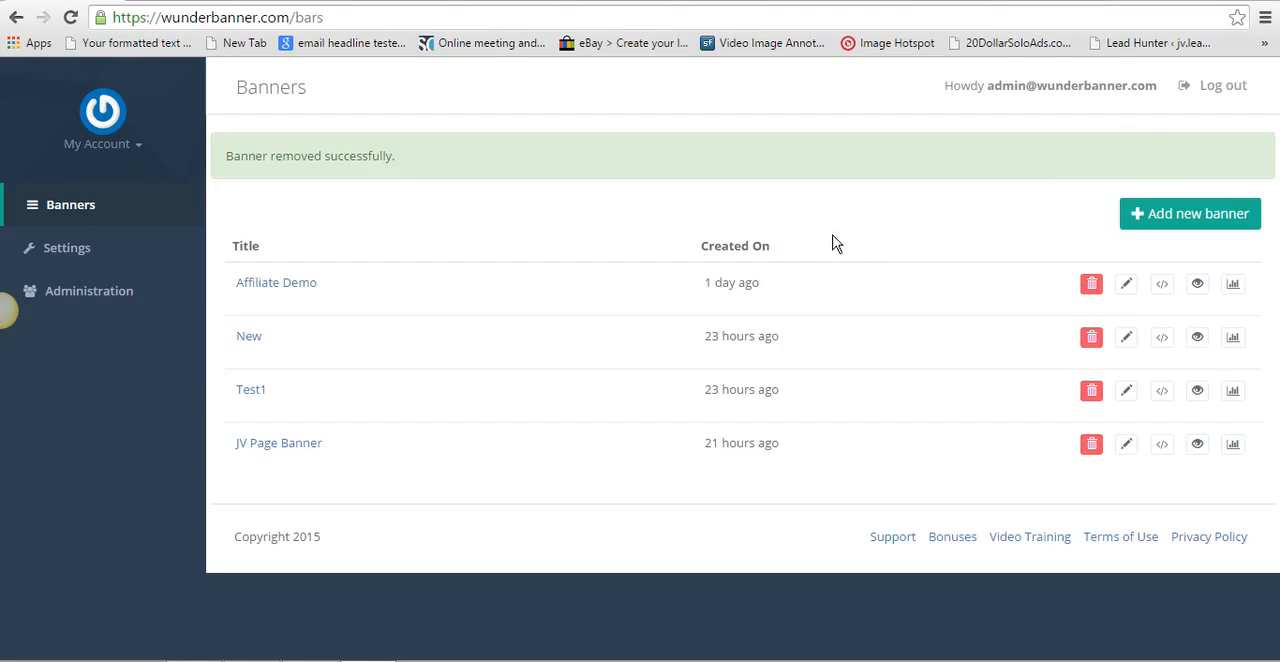
click(1178, 213)
right_click(459, 203)
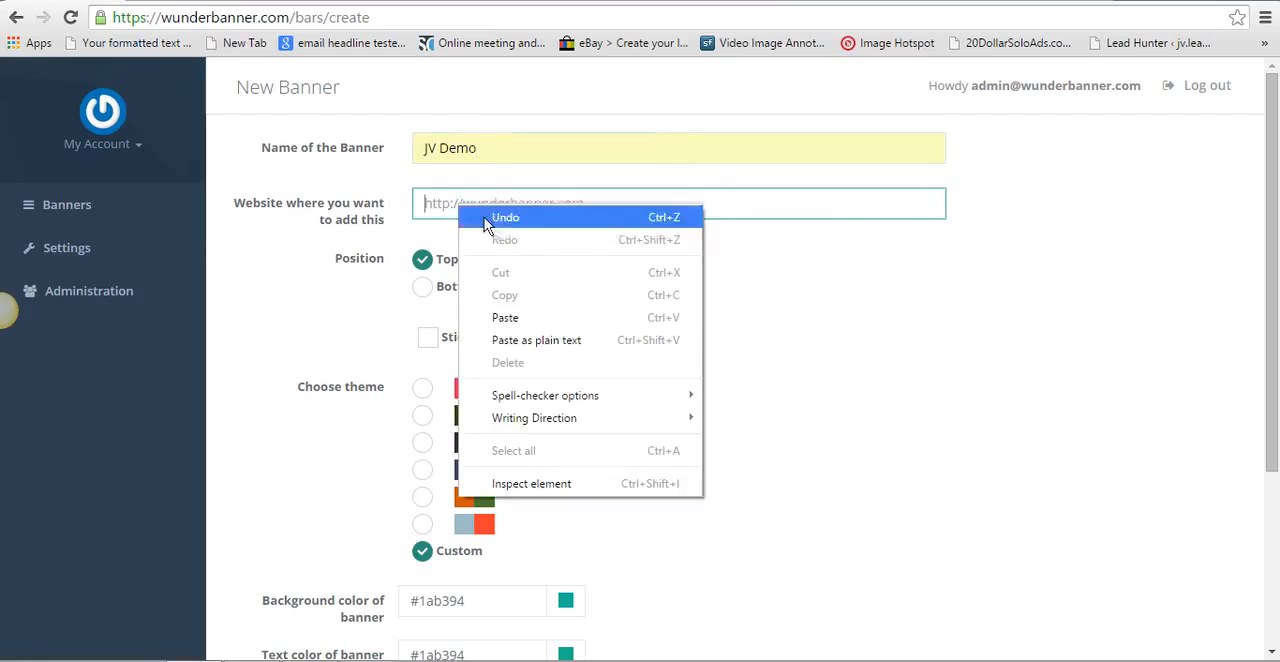
click(571, 317)
click(710, 323)
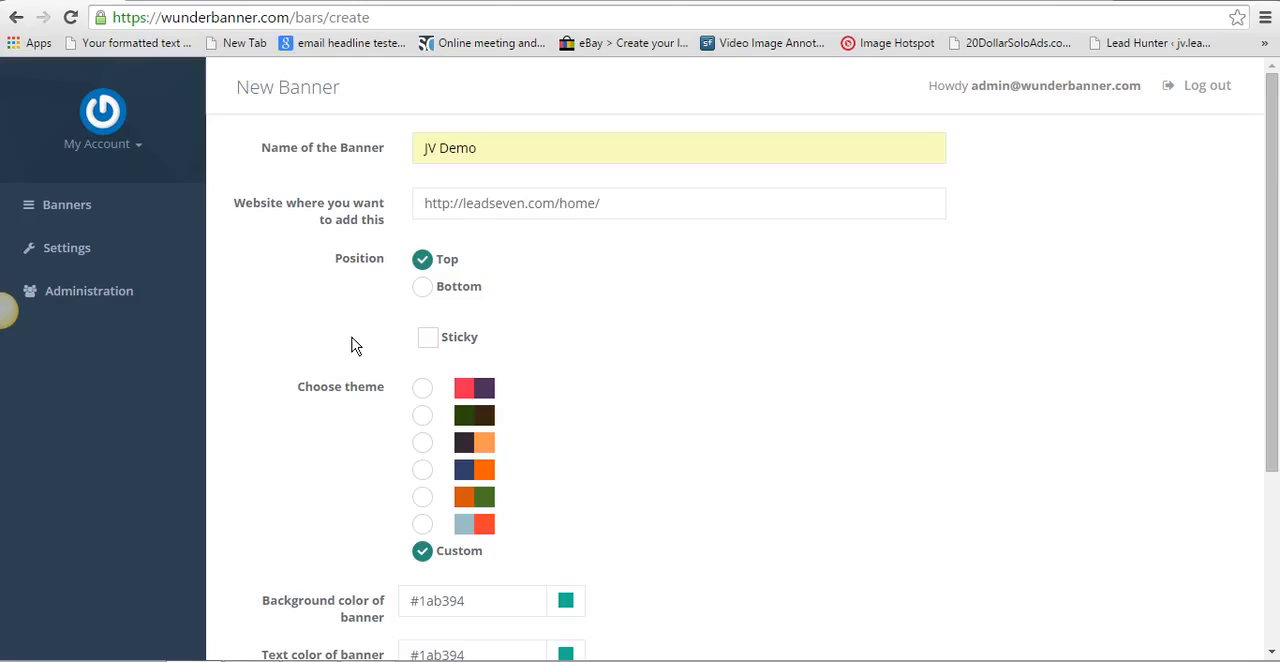
scroll(312, 345, down, 1)
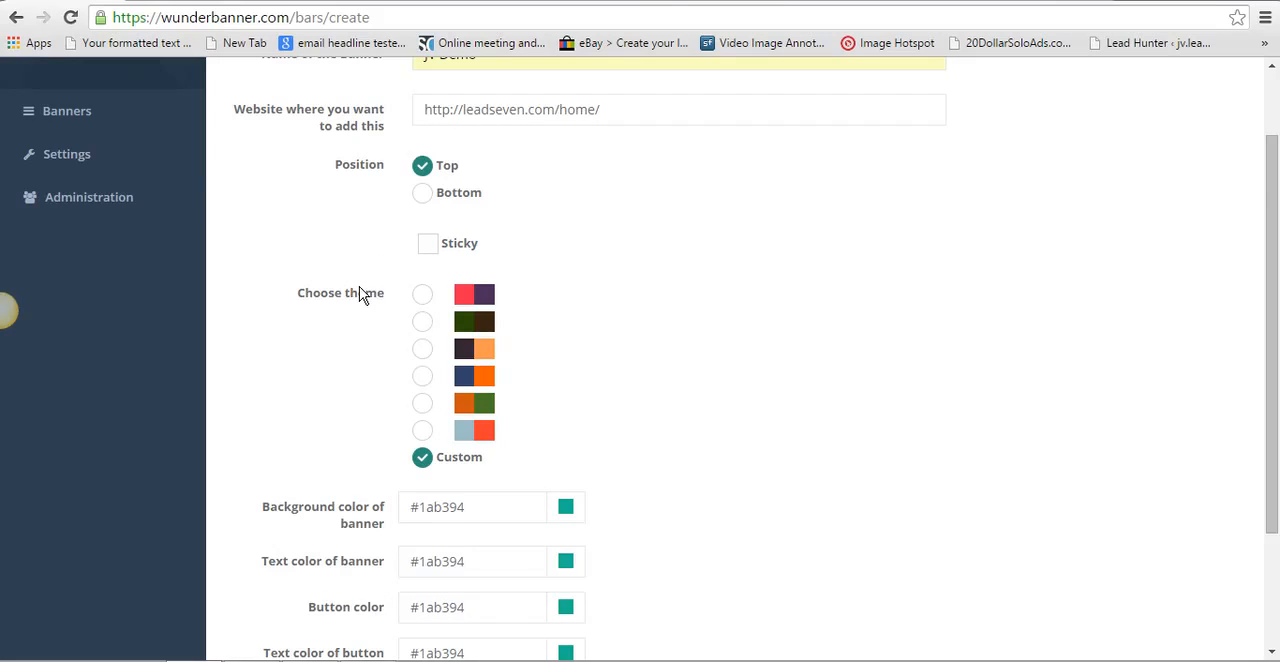
scroll(362, 292, down, 2)
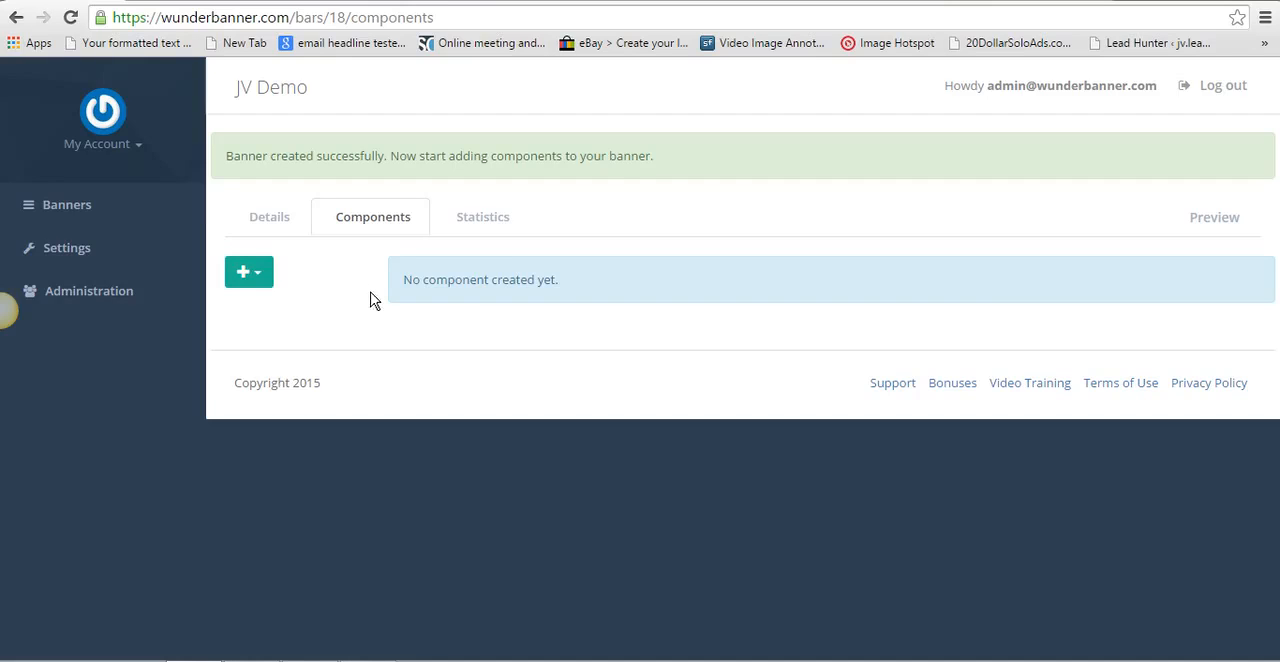
- Examine the available component types, the opt-in form services and the Social Buttons settings without adding a component
click(263, 279)
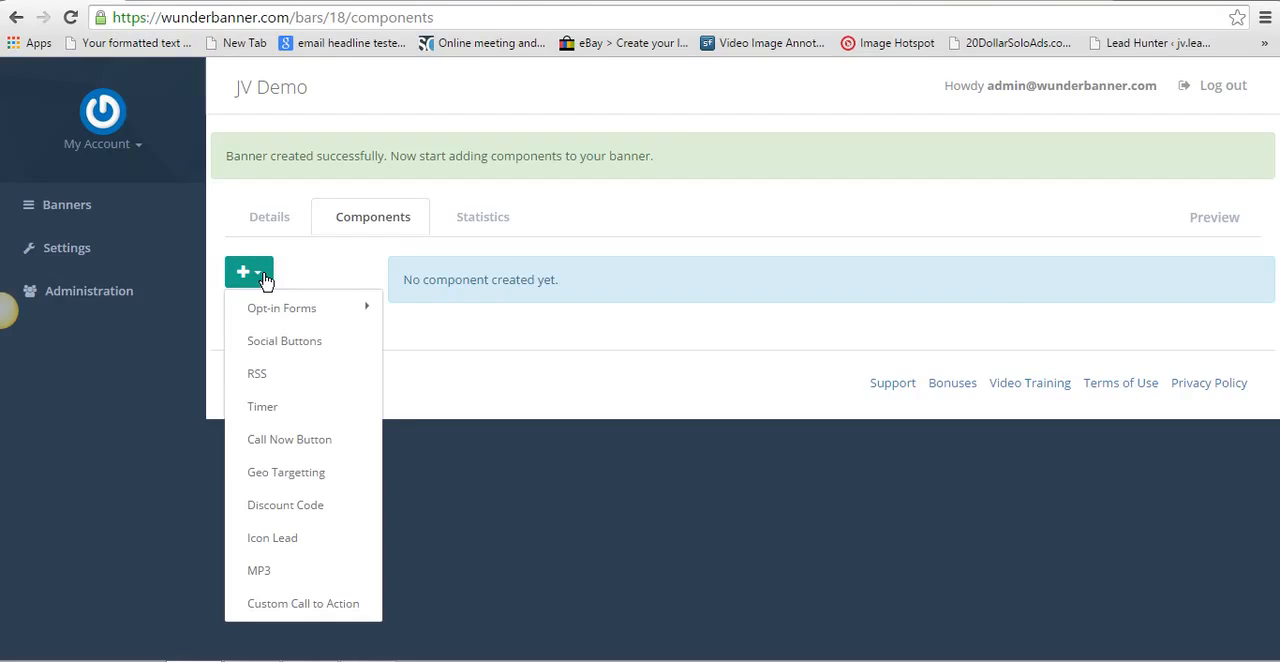
click(318, 315)
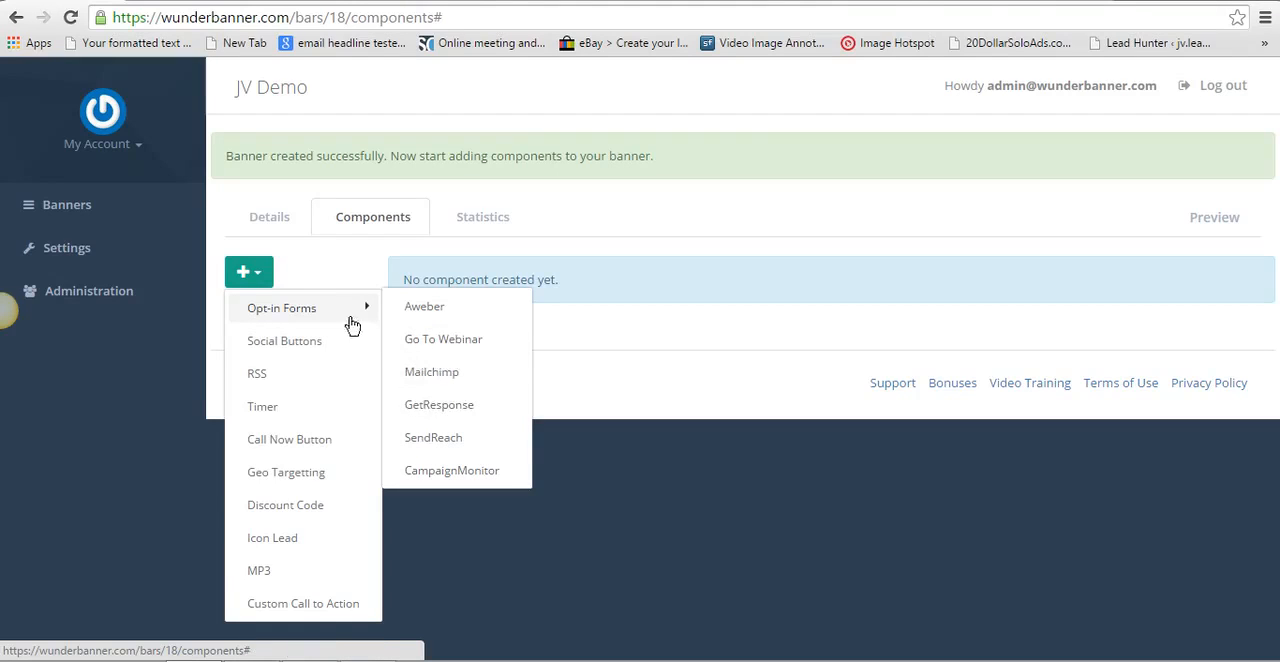
click(313, 349)
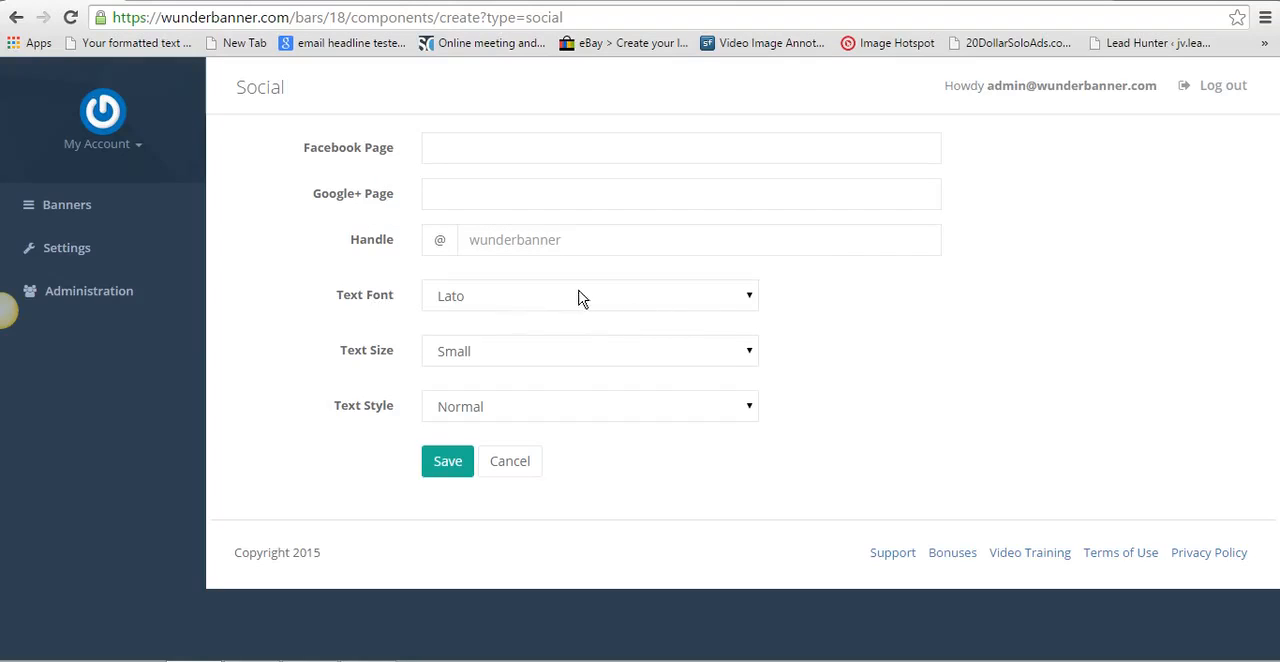
click(510, 461)
- Start a Timer component and set its countdown date to 03/27/2015 5:23 PM
click(248, 206)
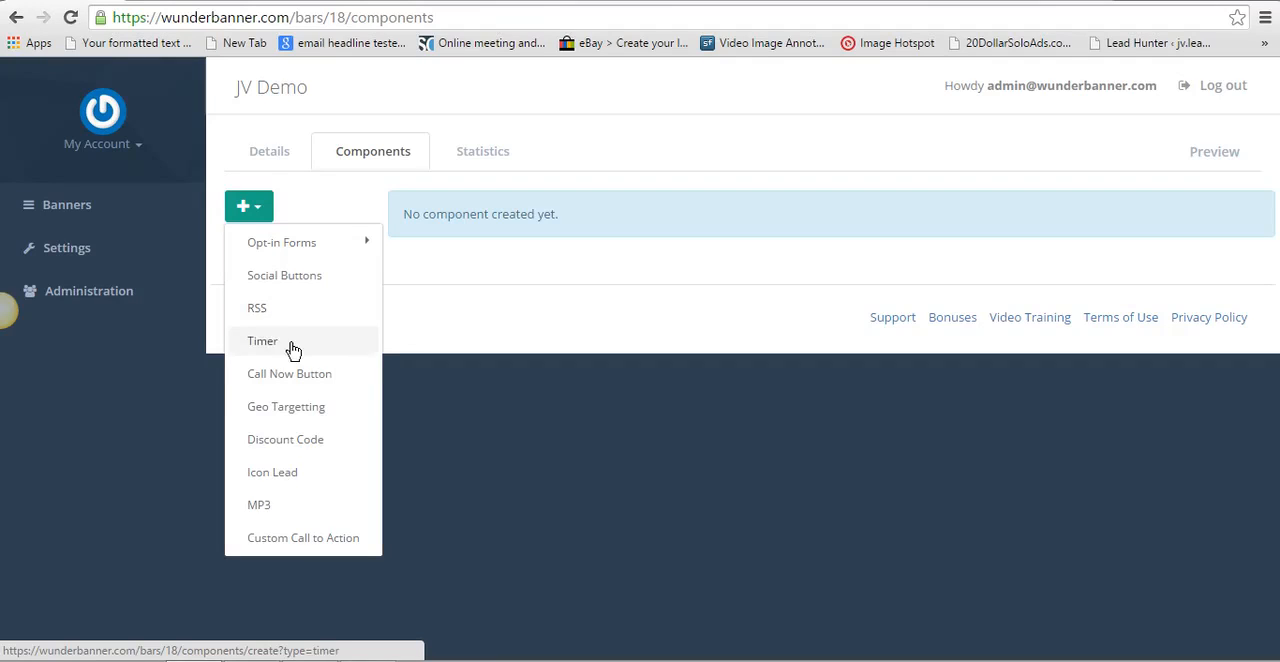
click(290, 346)
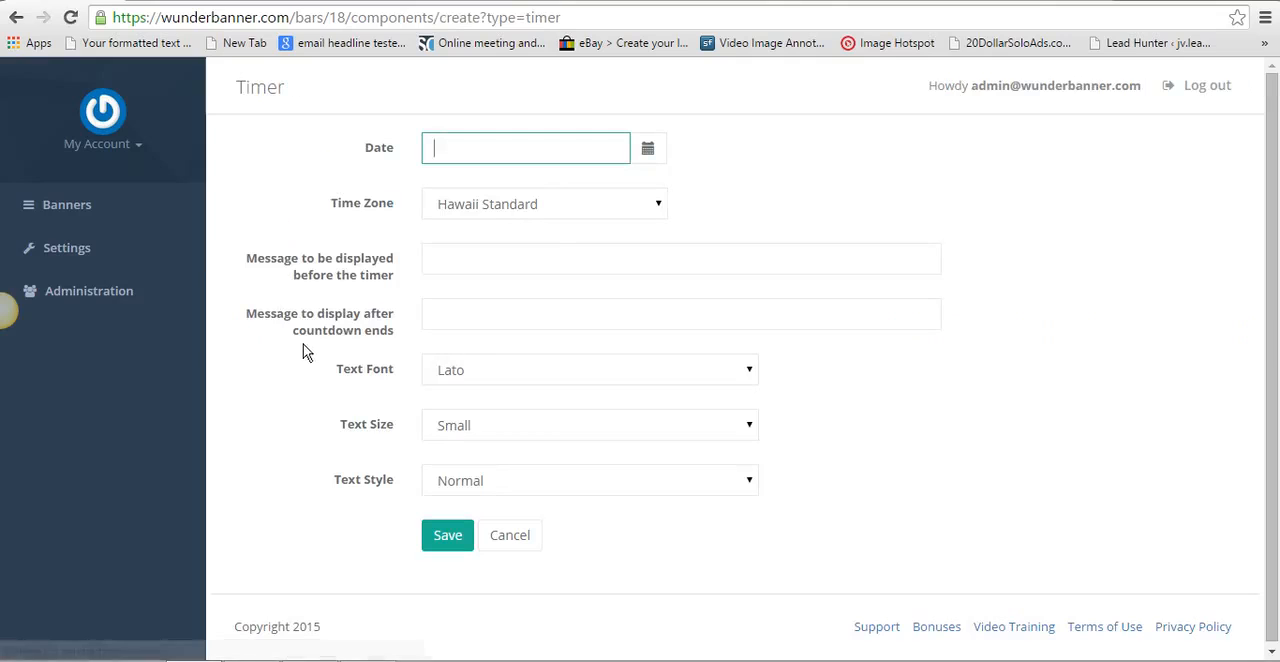
click(649, 156)
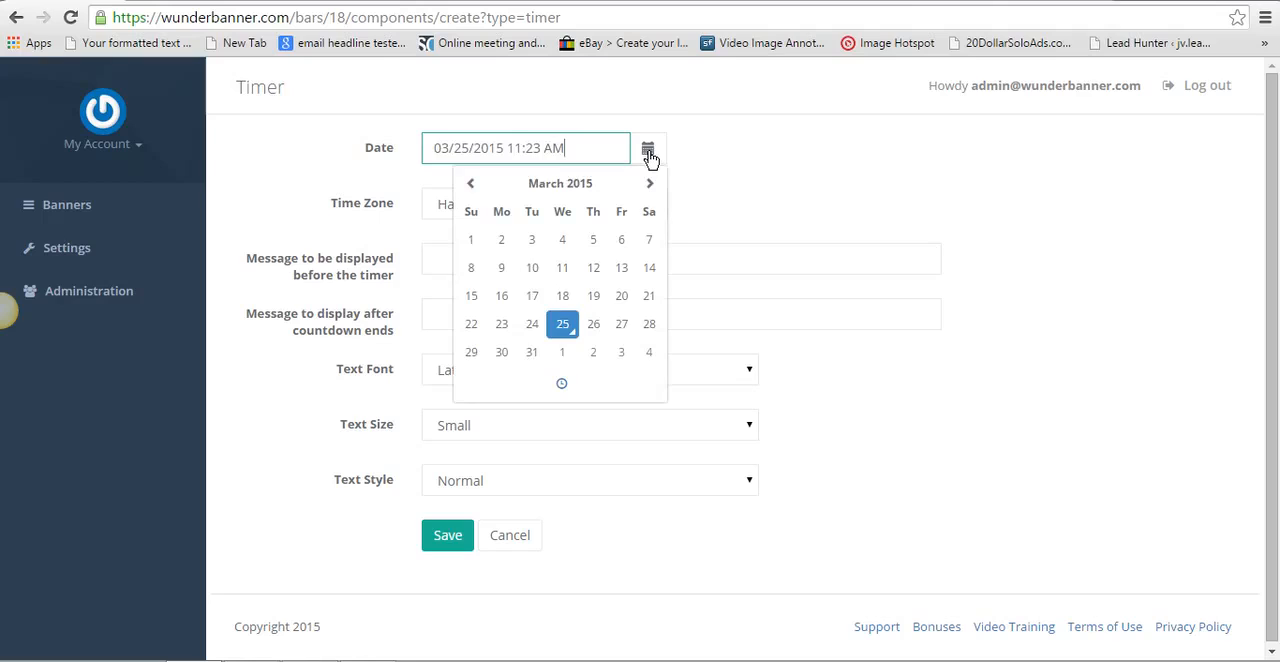
click(622, 323)
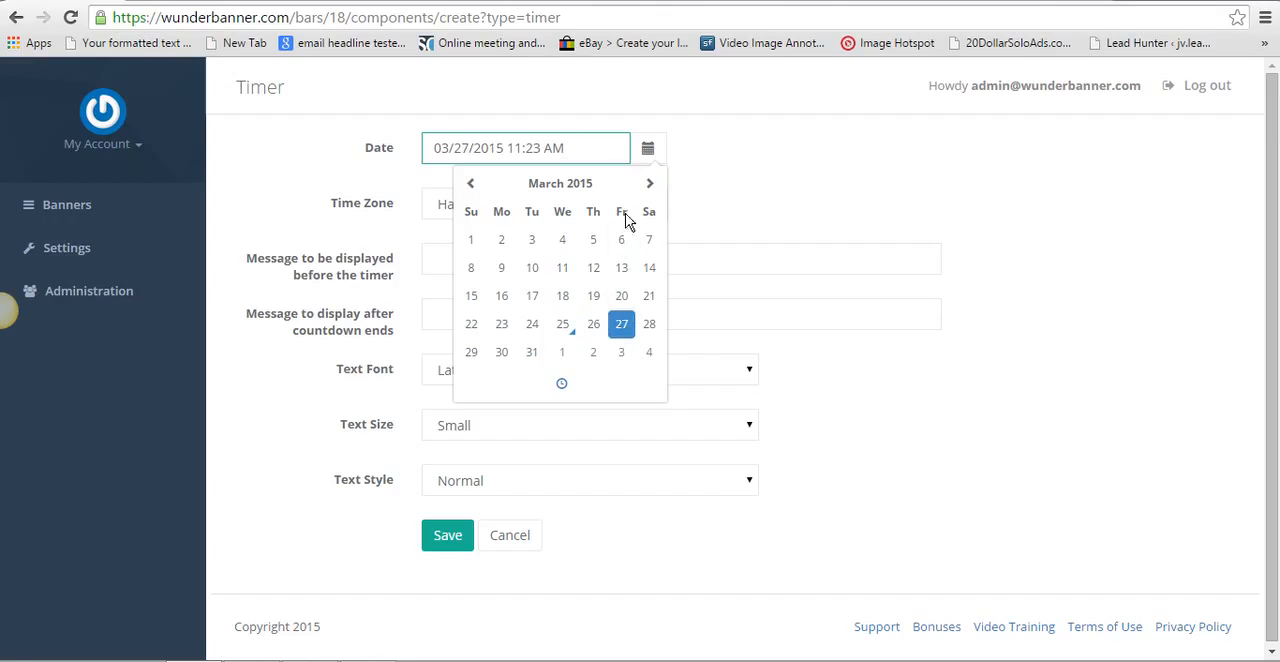
click(561, 383)
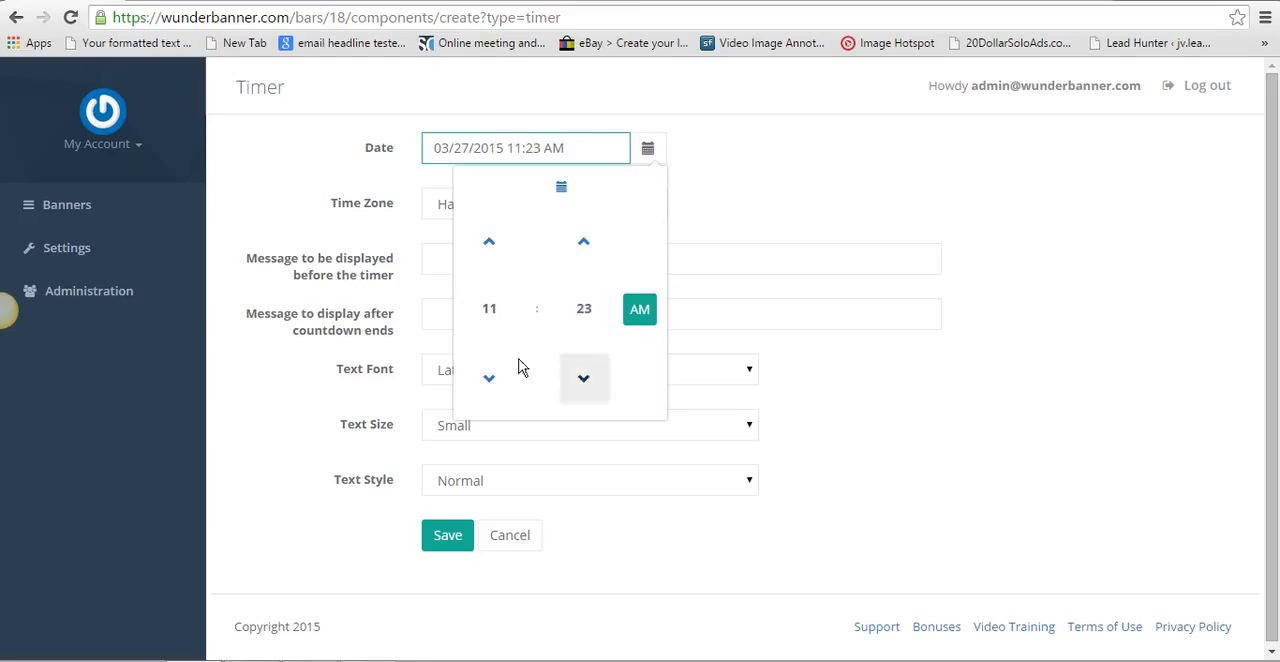
click(487, 248)
click(487, 248)
click(487, 248)
click(487, 248)
click(487, 248)
click(487, 248)
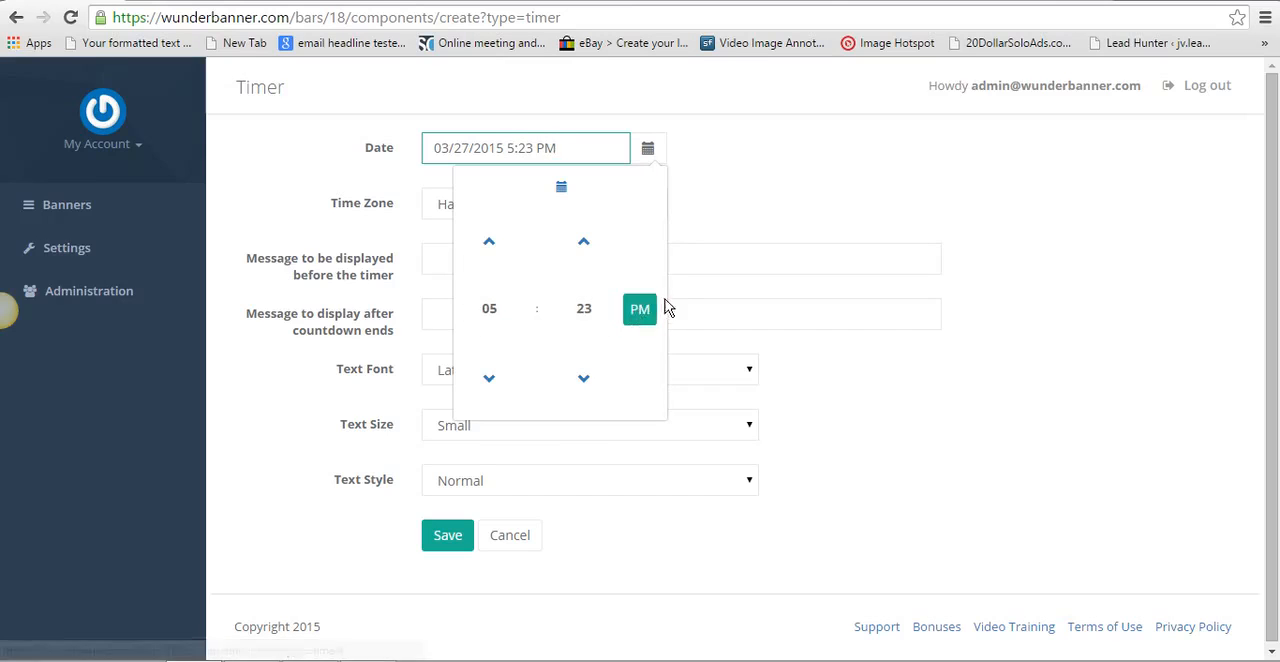
click(690, 240)
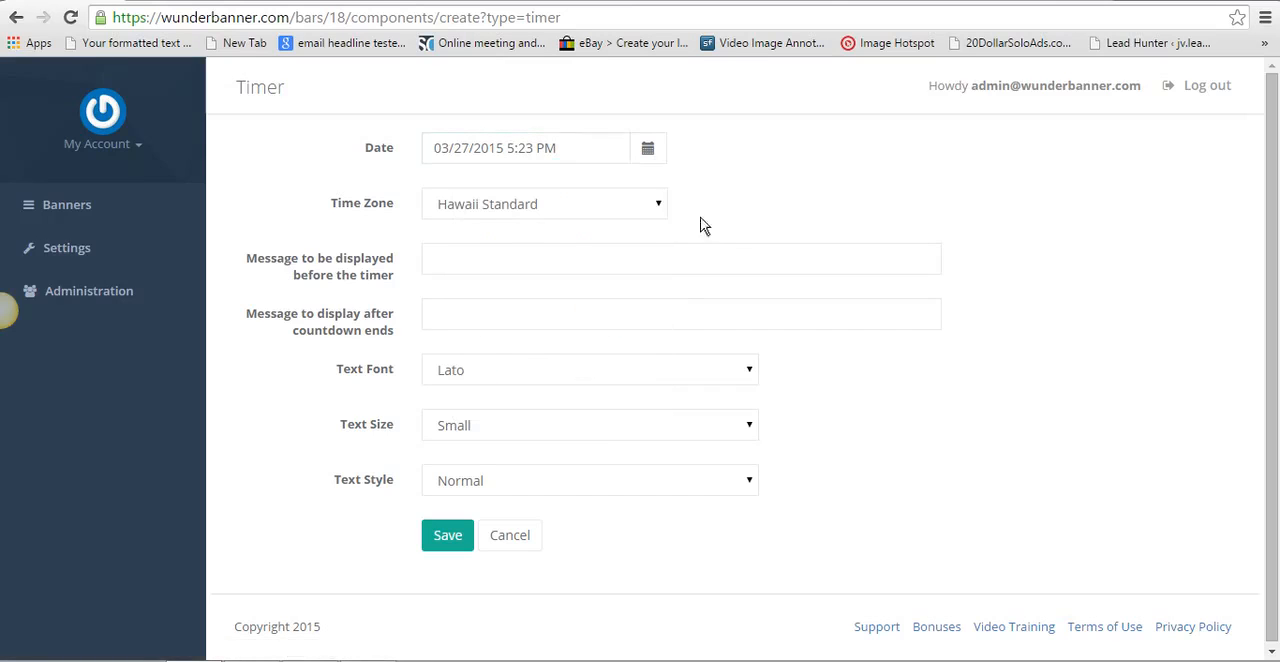
- Set the timer's time zone to British Standard Time and discard the component
click(651, 207)
click(563, 298)
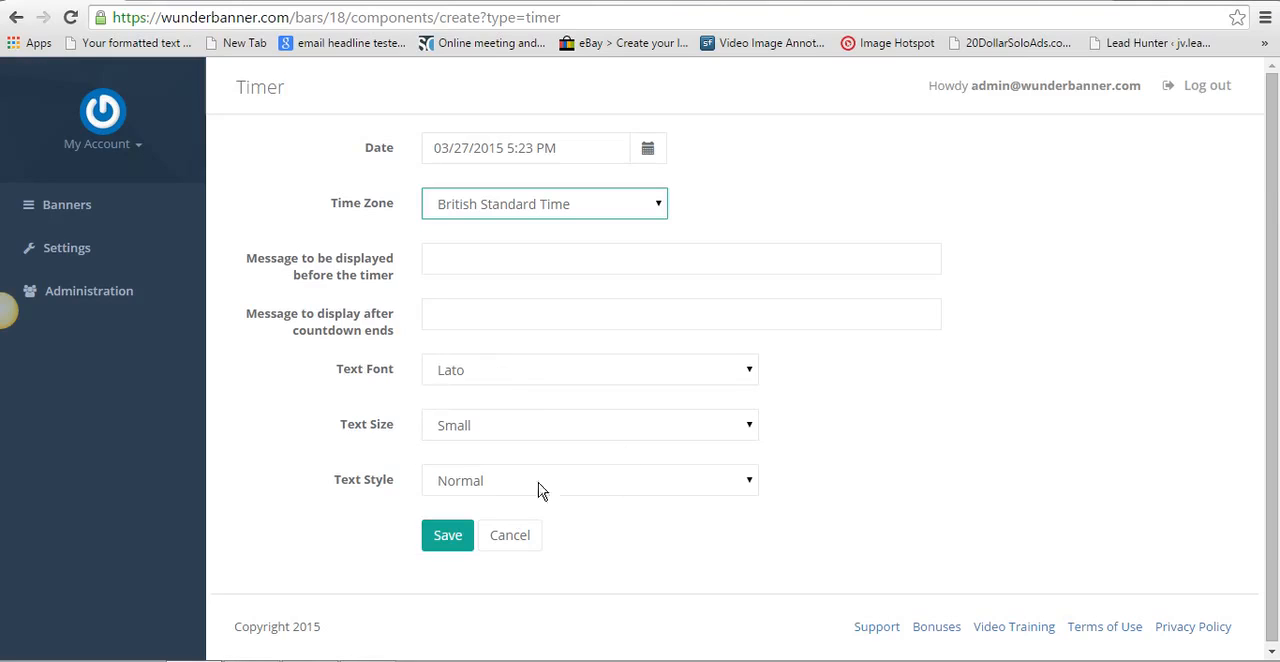
click(507, 536)
- Try out a Call Now Button component with United Kingdom as country and the display message "Call me now", and cancel it
click(258, 212)
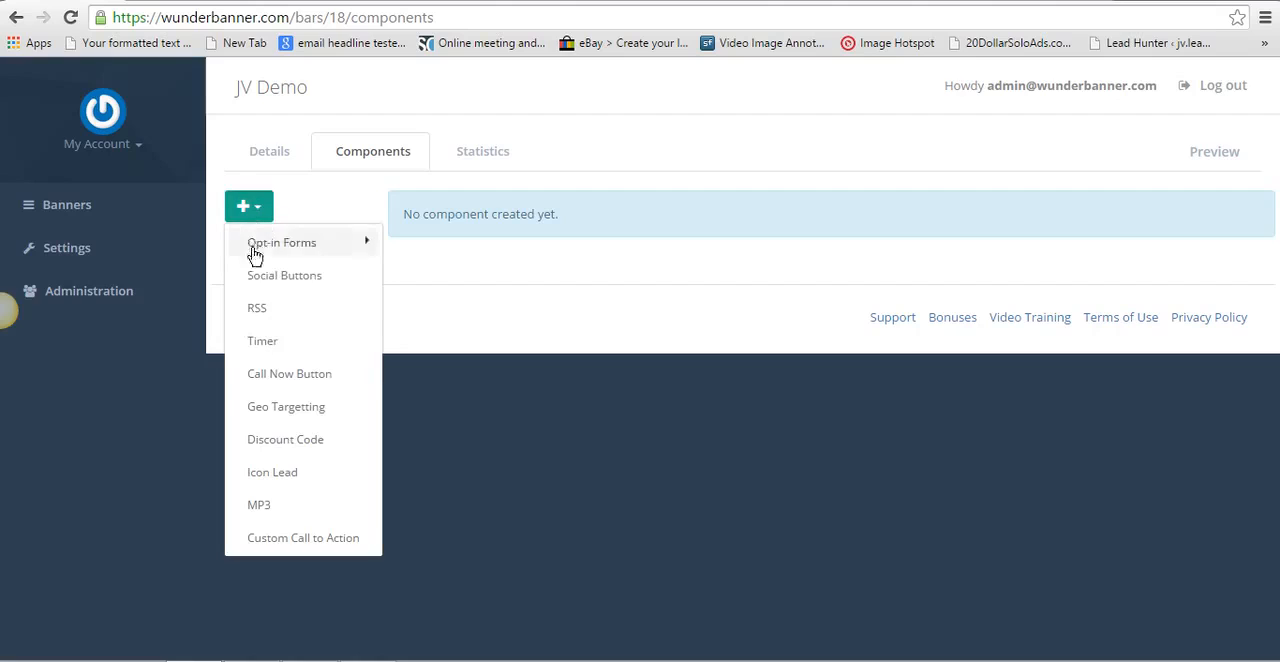
click(340, 378)
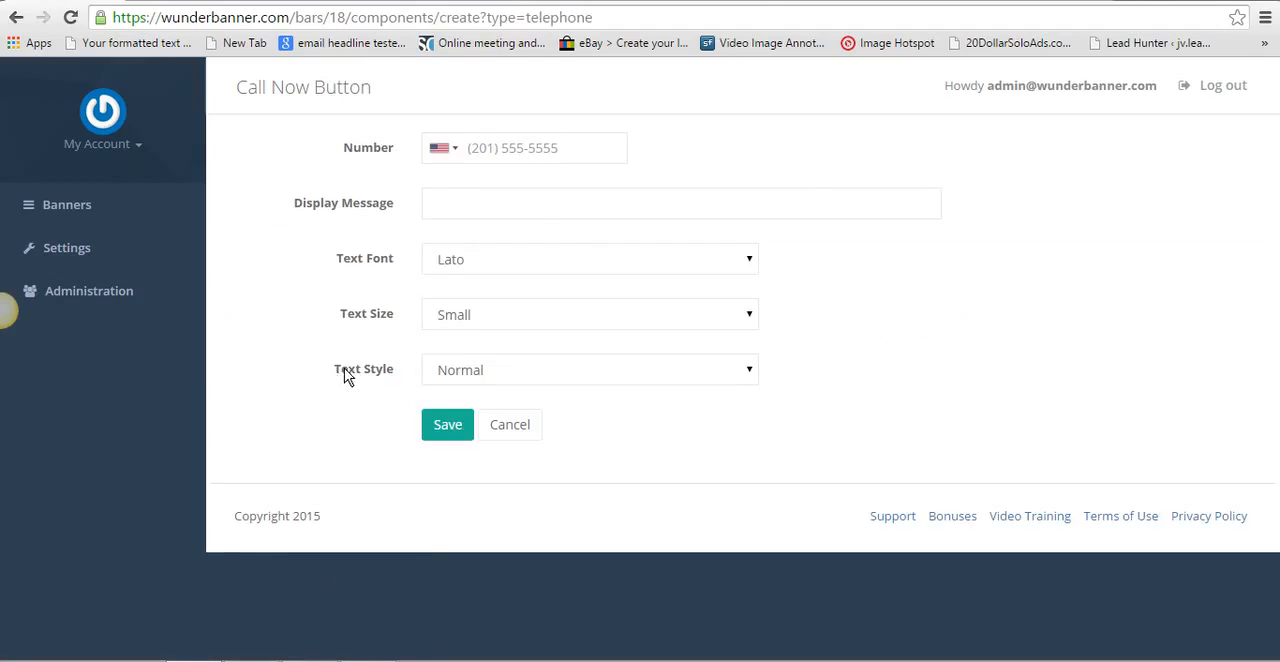
click(445, 148)
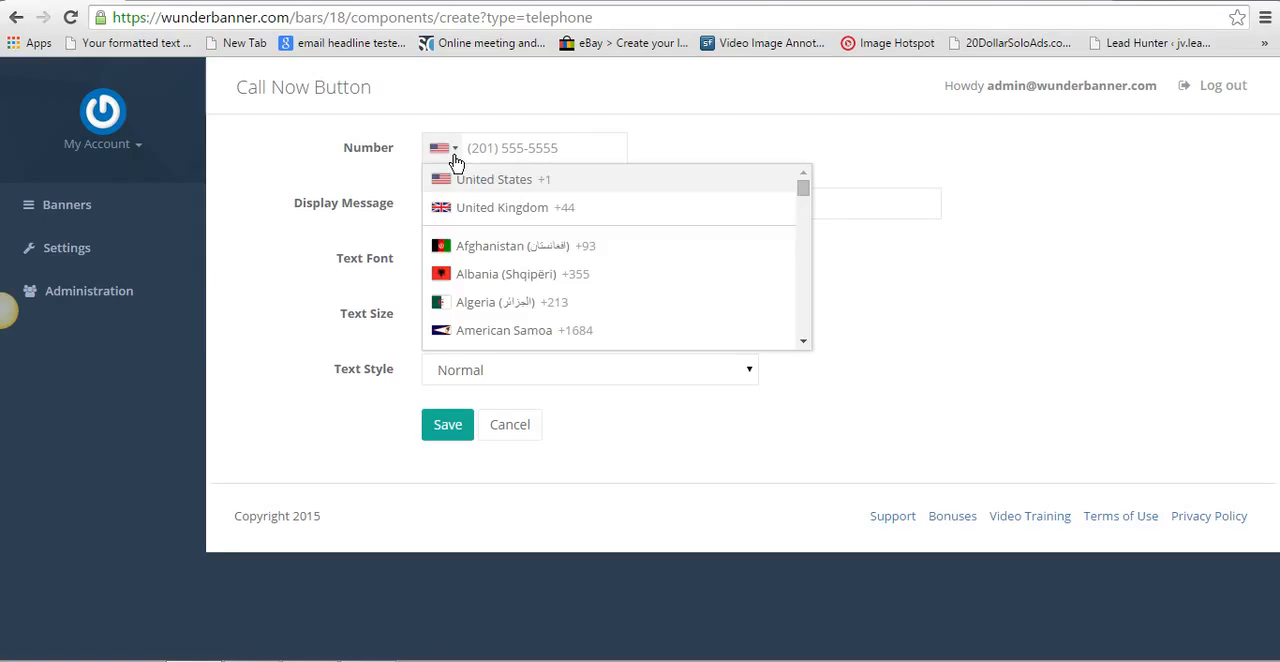
click(525, 210)
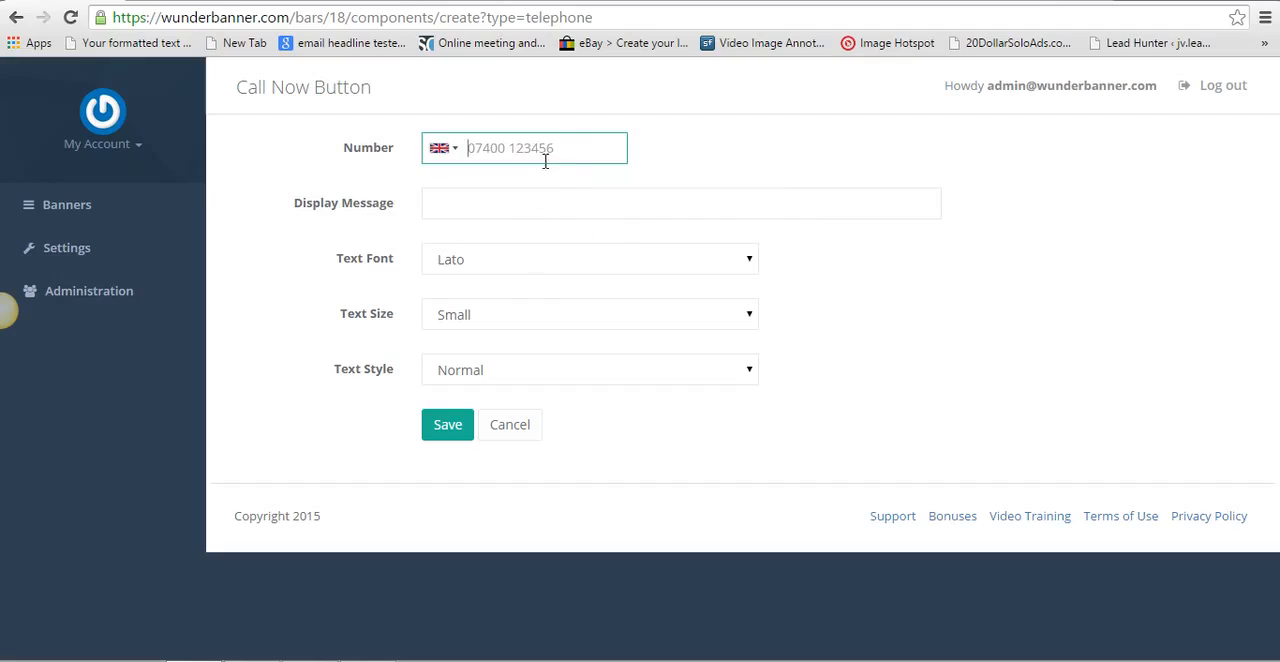
click(449, 202)
text(Call )
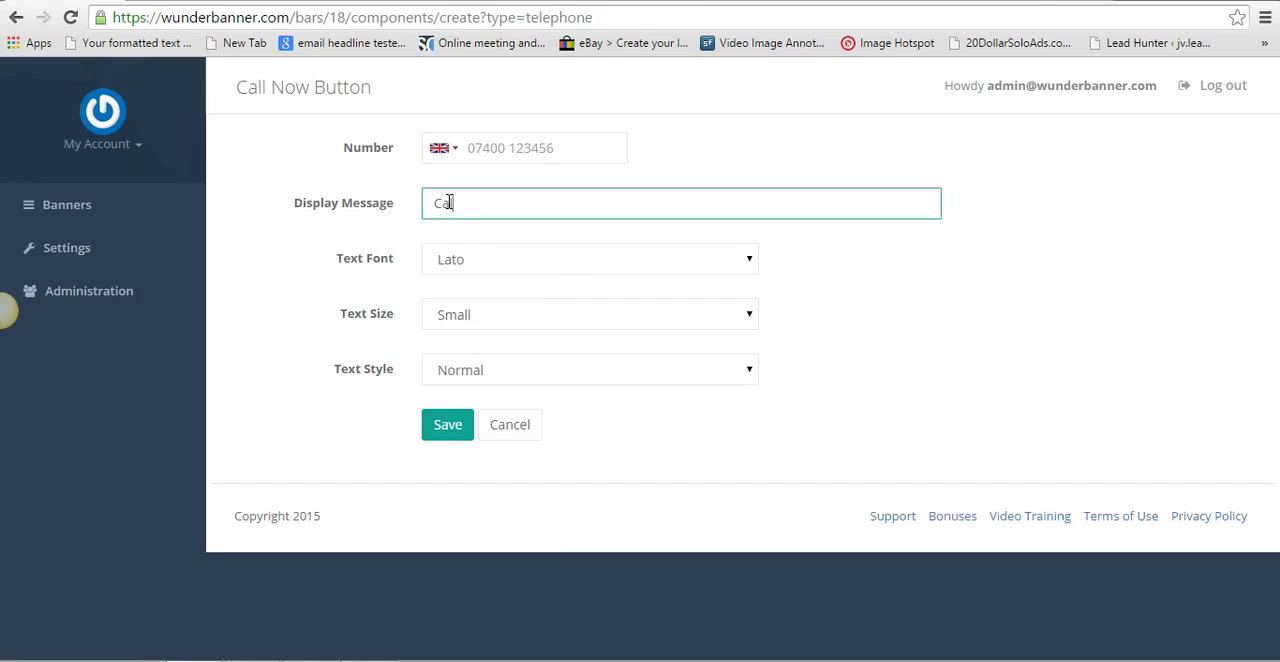
text(me now)
click(505, 431)
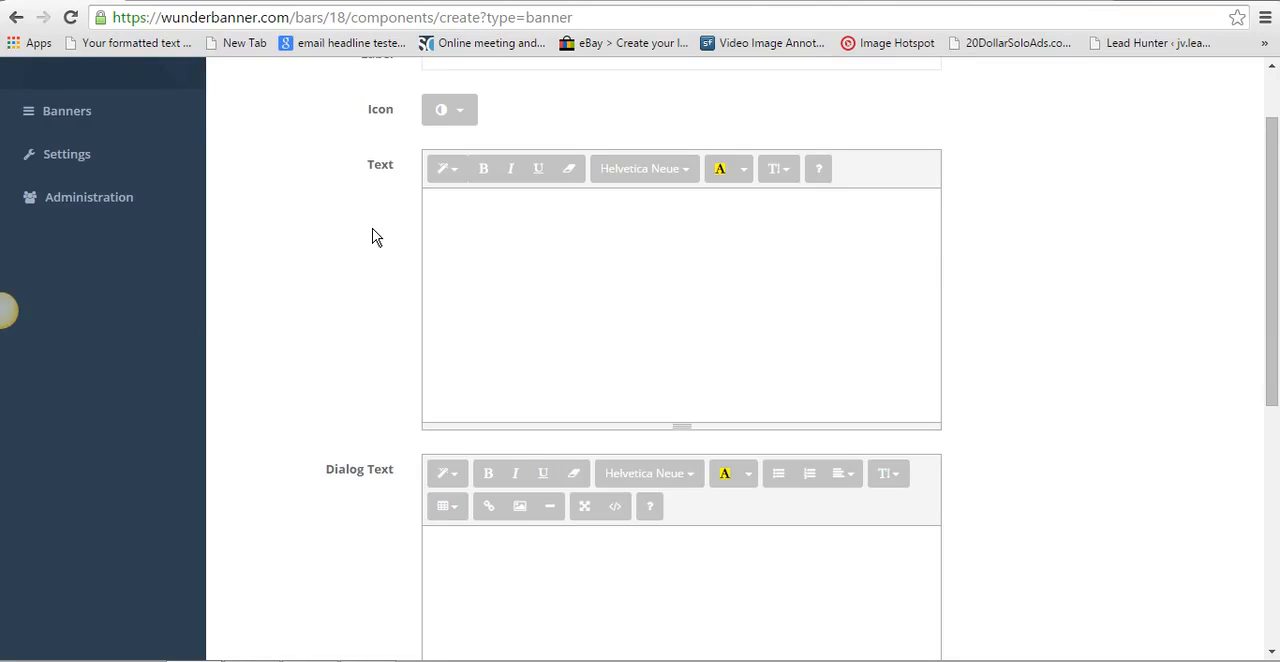
click(15, 19)
click(369, 347)
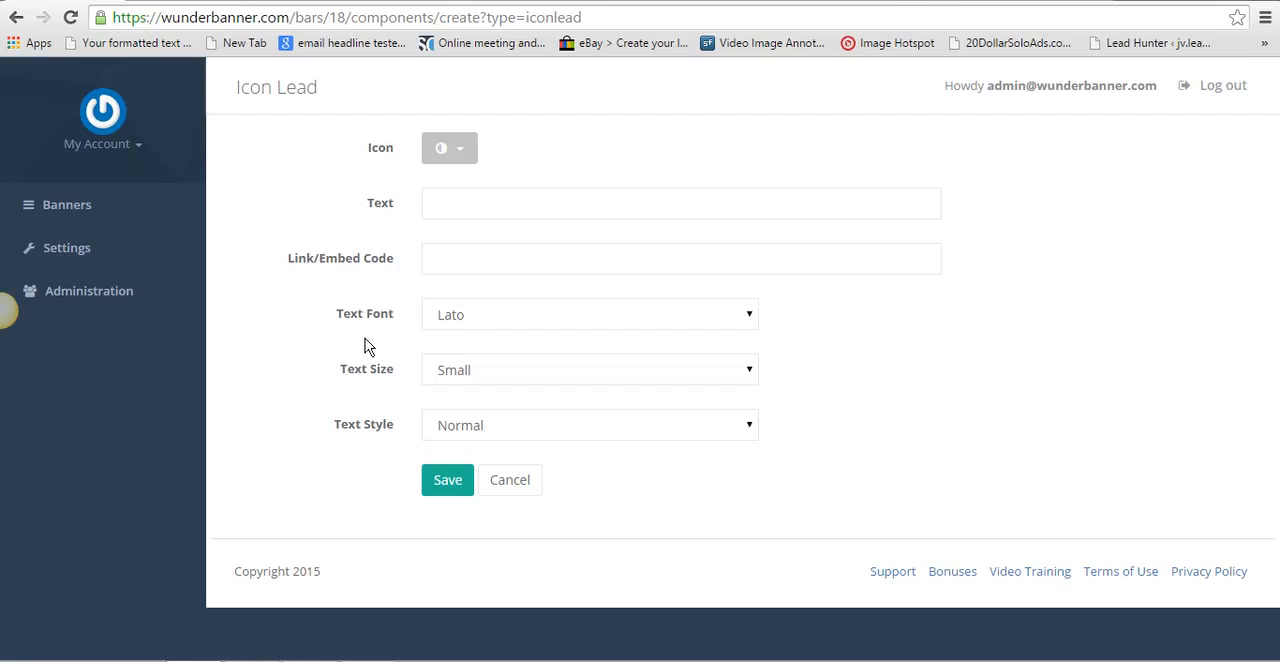
click(467, 150)
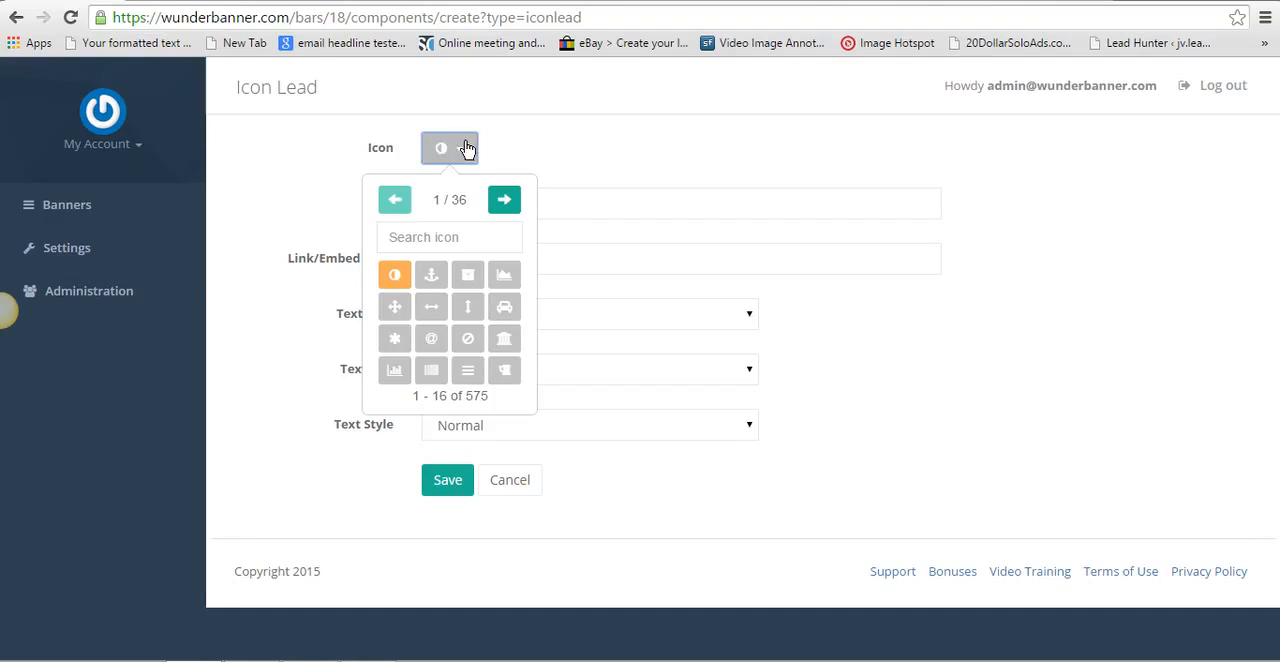
click(504, 201)
click(504, 201)
click(504, 201)
click(504, 201)
click(504, 201)
click(504, 201)
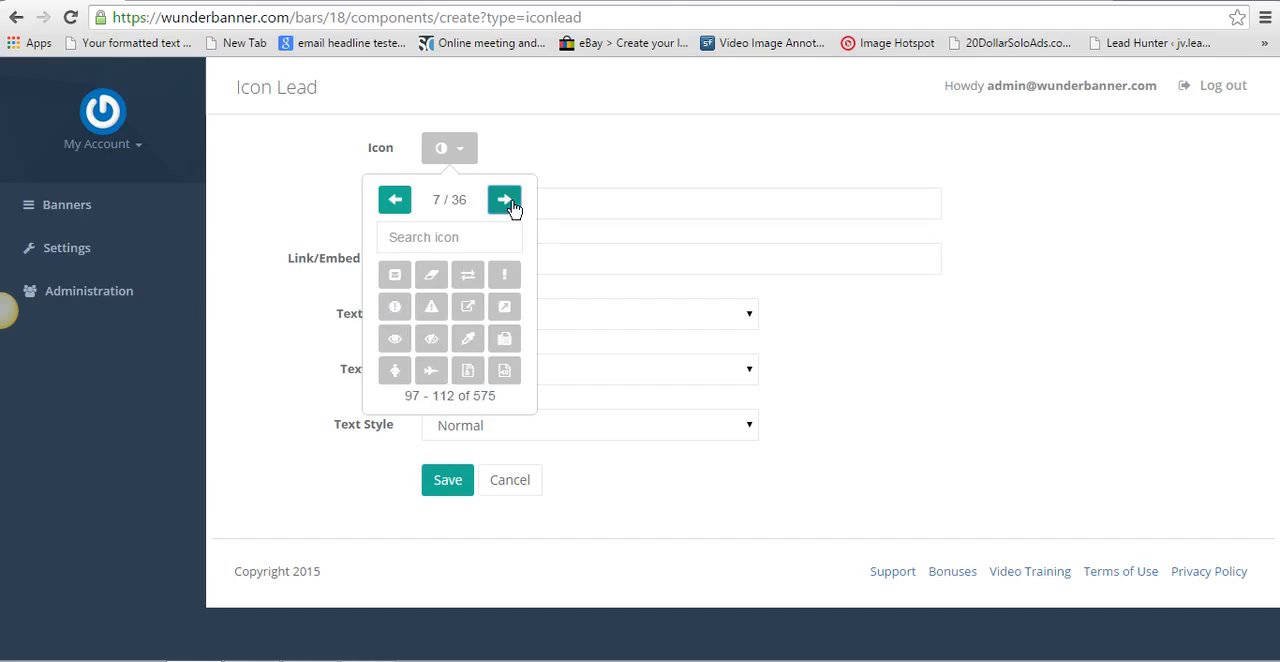
click(396, 310)
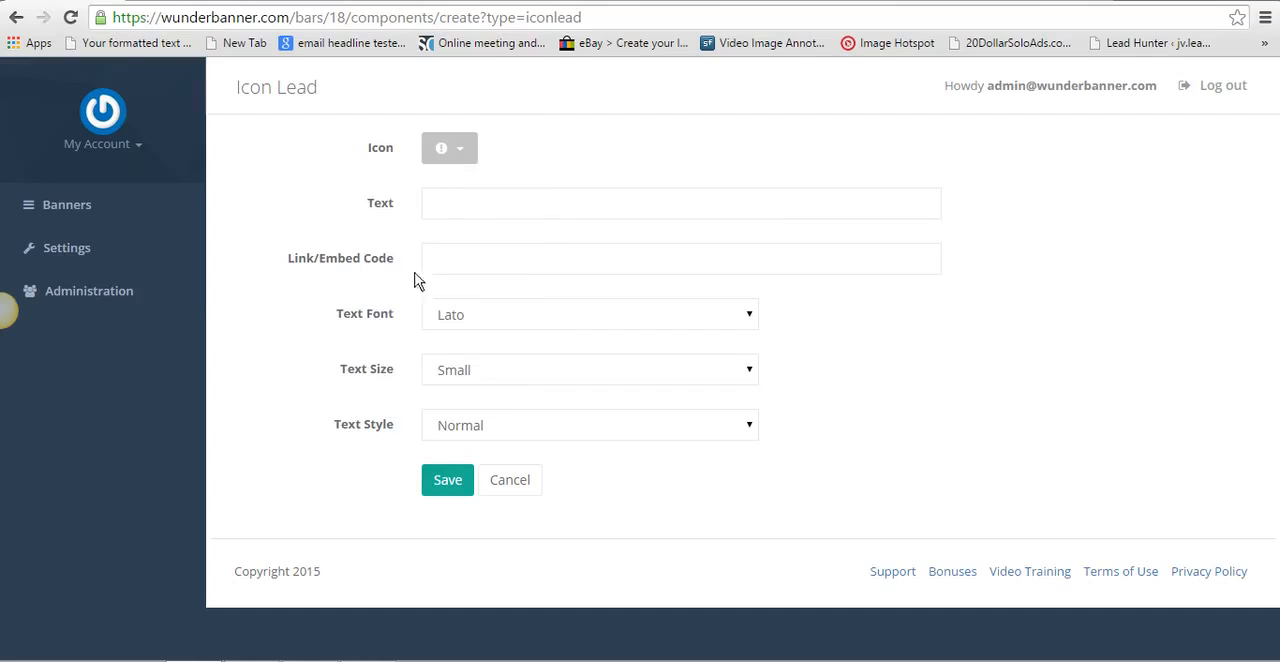
click(460, 204)
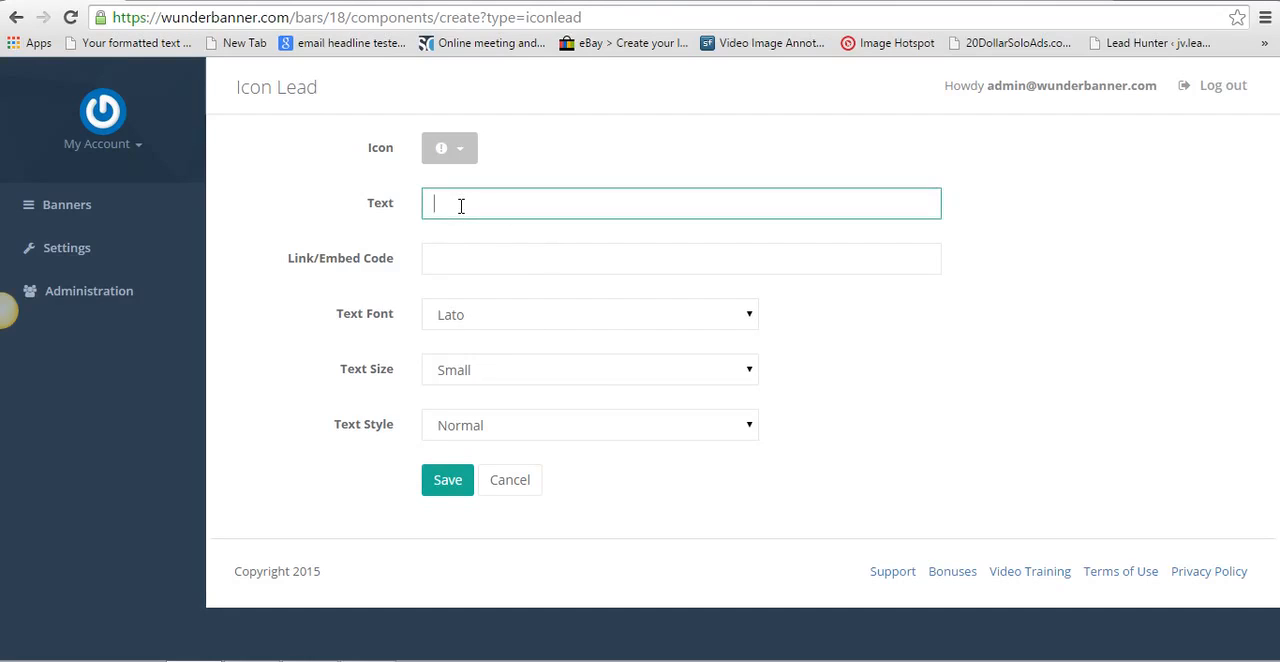
text(Watch This And Be Amazed)
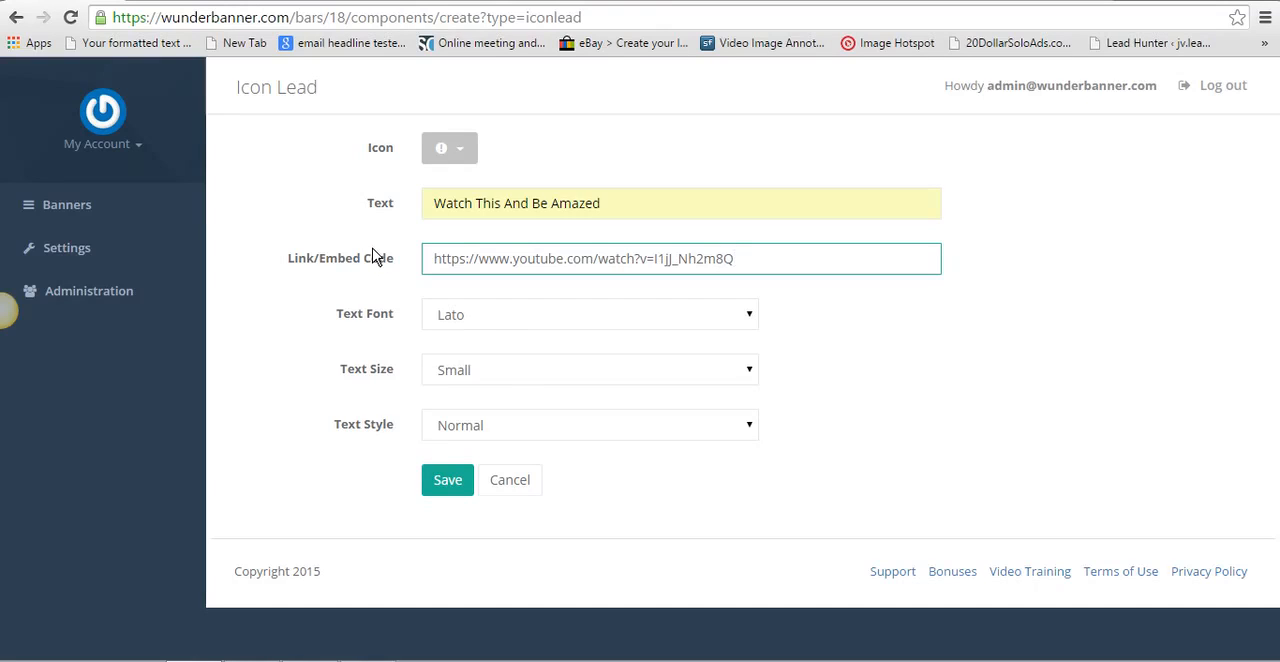
- Set the Icon Lead's text size to Medium and its text style to Bold, and save the component
click(751, 372)
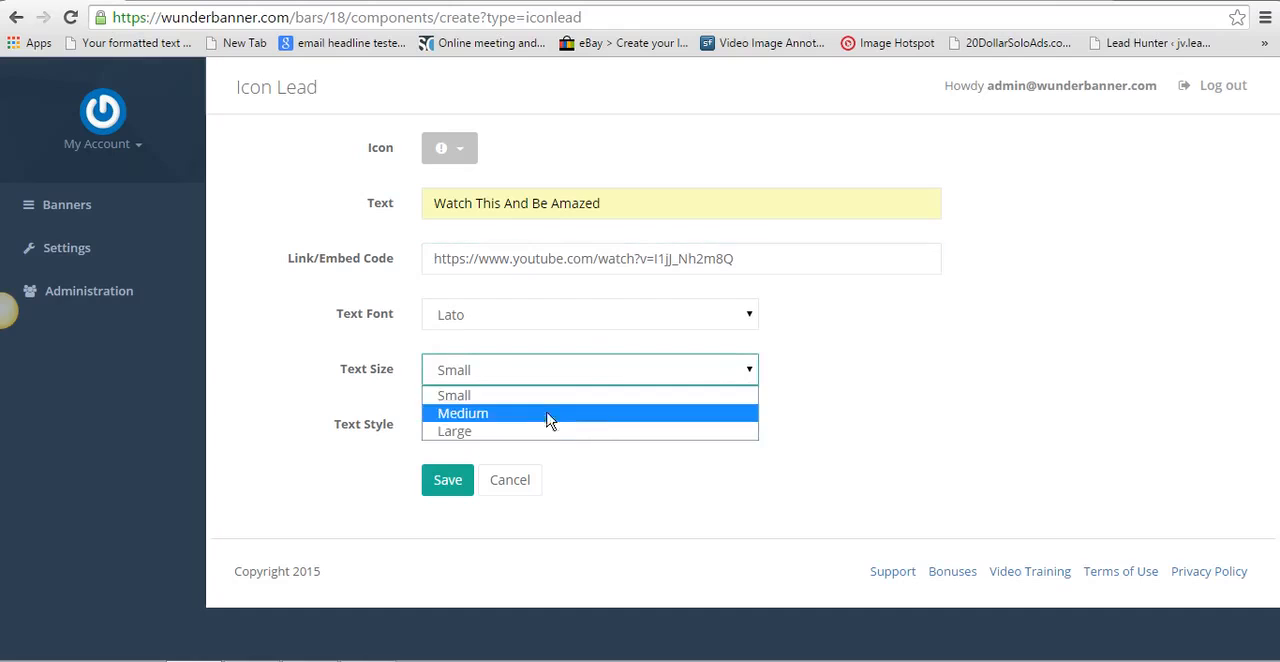
click(549, 417)
click(749, 430)
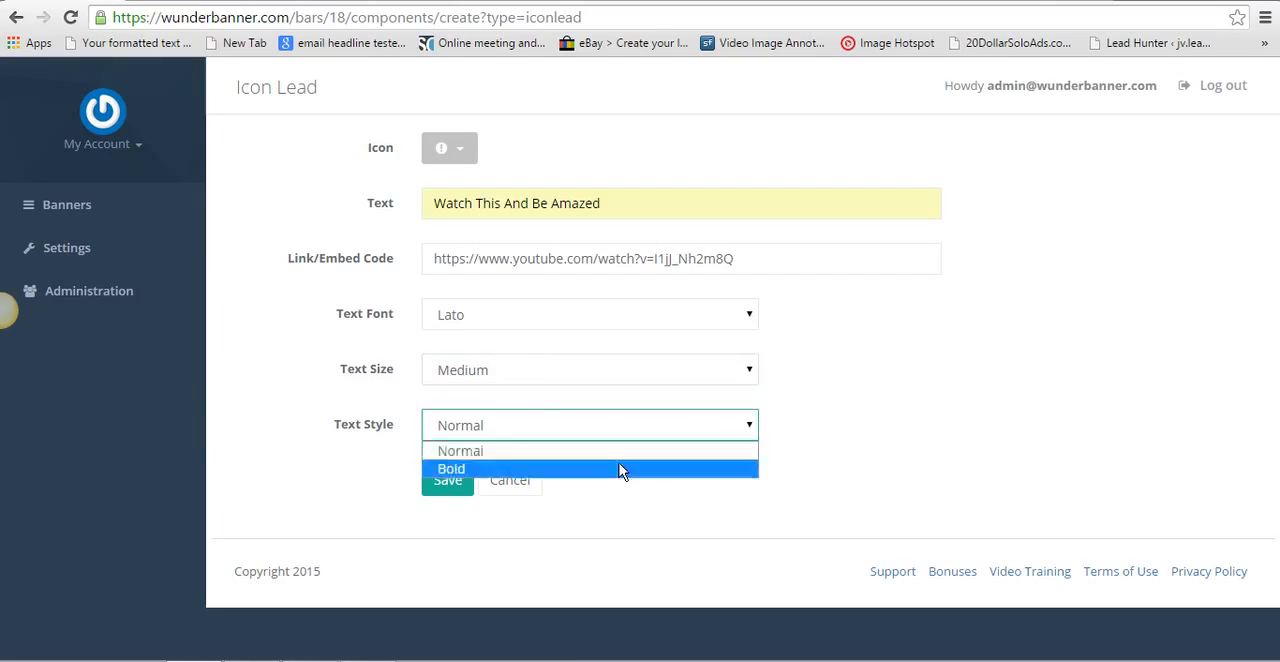
click(623, 468)
click(452, 482)
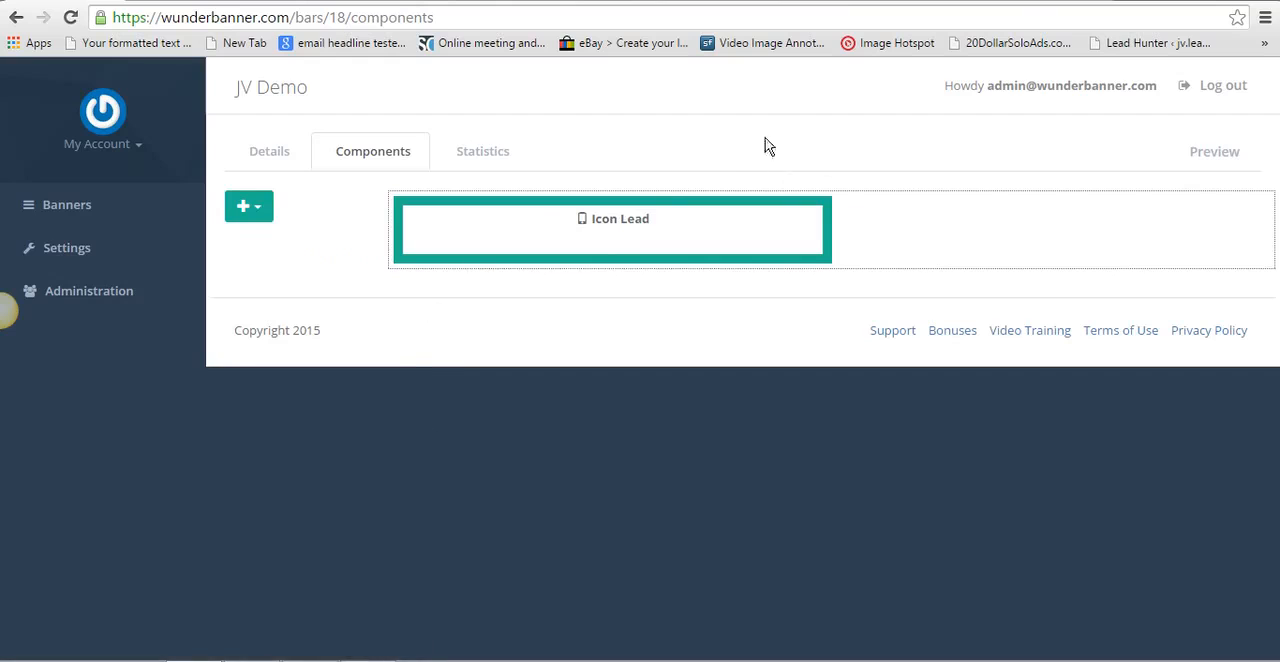
- Preview the JV Demo banner, check the video pop-up behind its icon, and return to the list of component types
click(1223, 156)
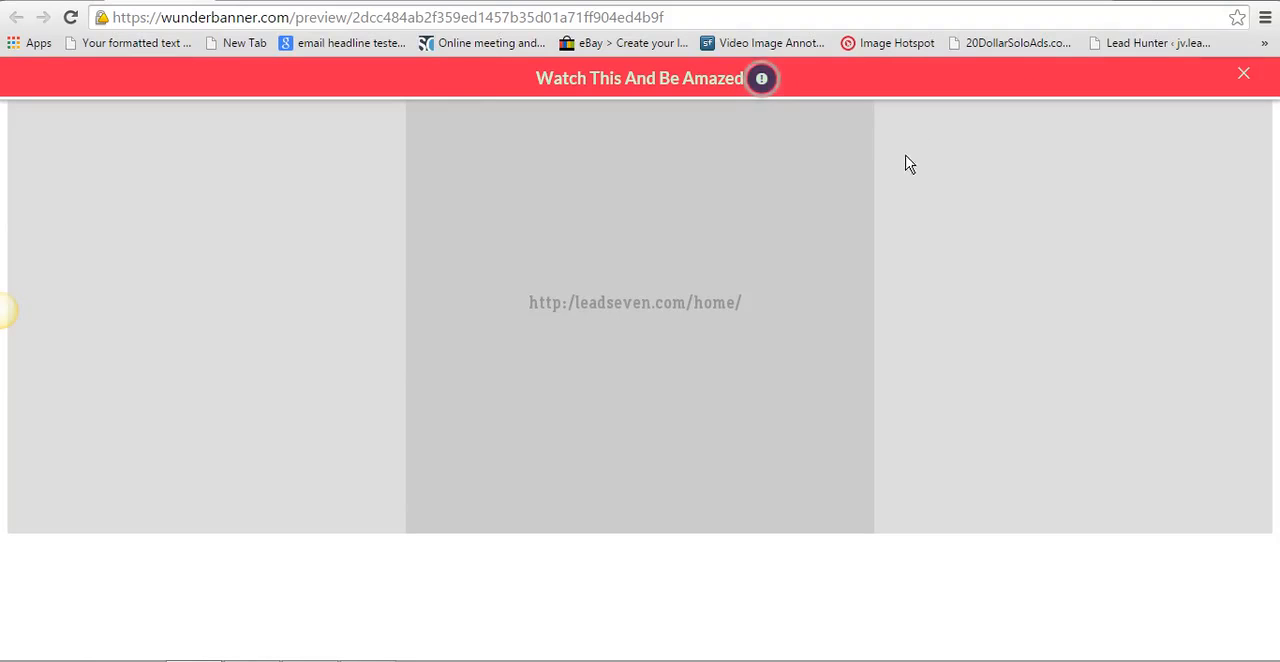
click(758, 79)
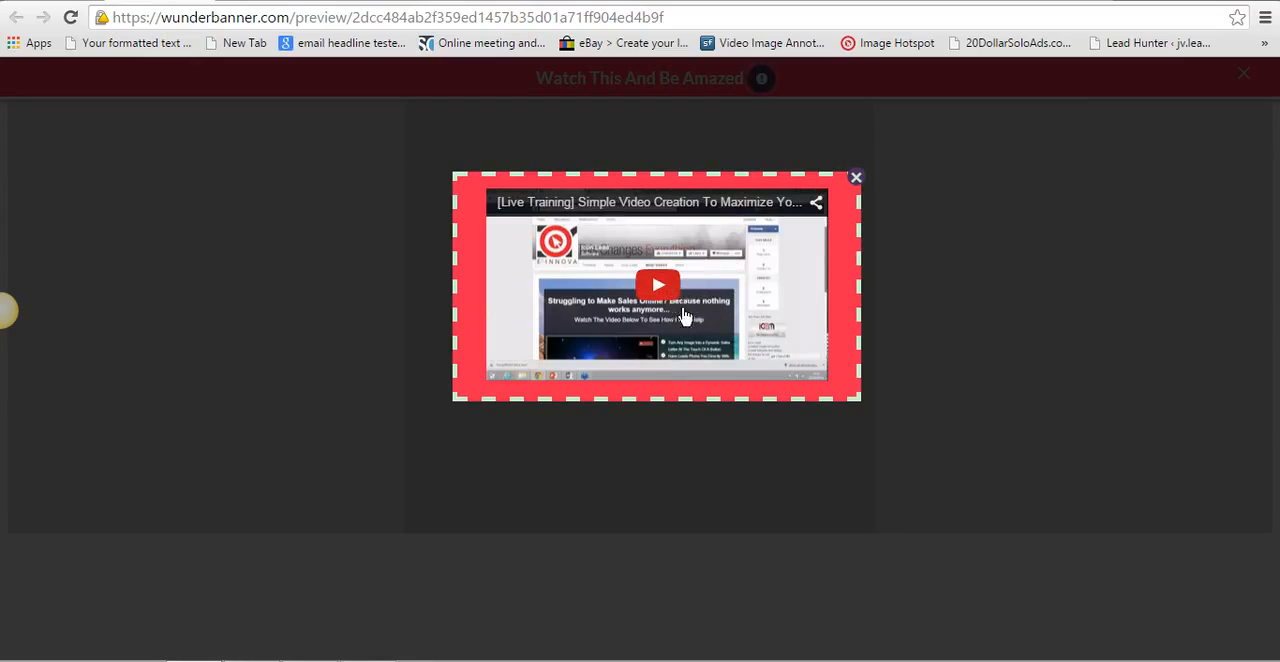
click(855, 178)
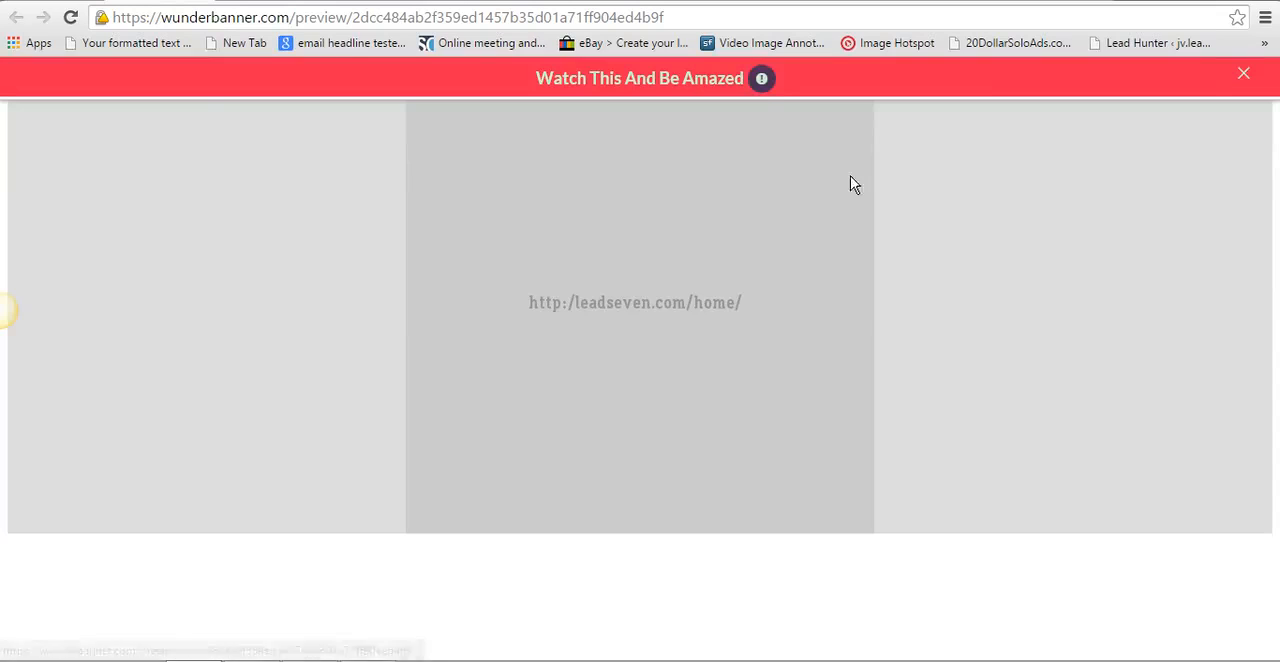
click(100, 2)
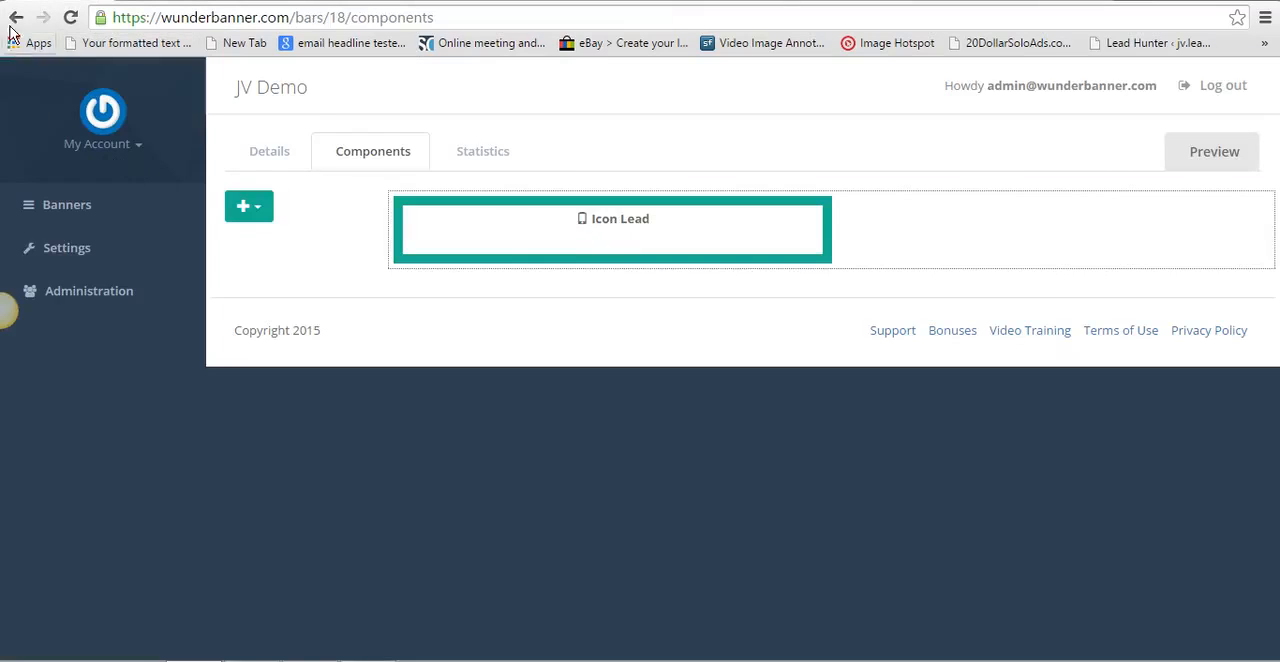
click(257, 206)
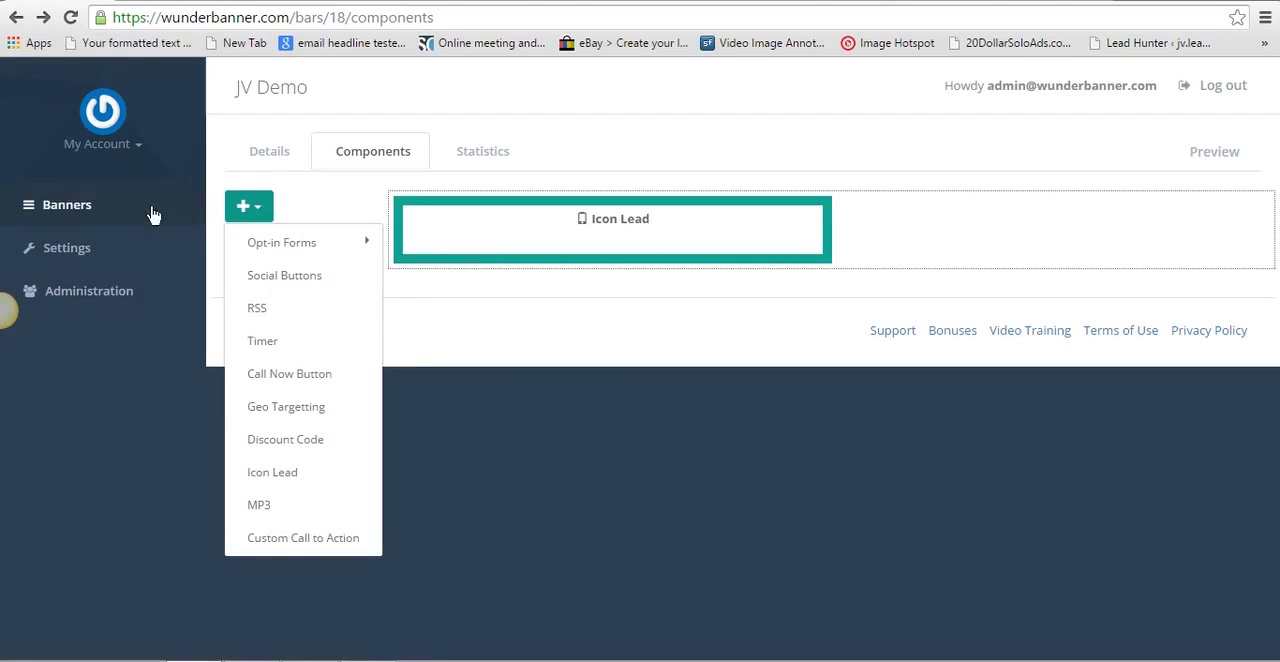
- Go to the banner list, view the embed code of the Affiliate Demo banner, and close it
click(113, 217)
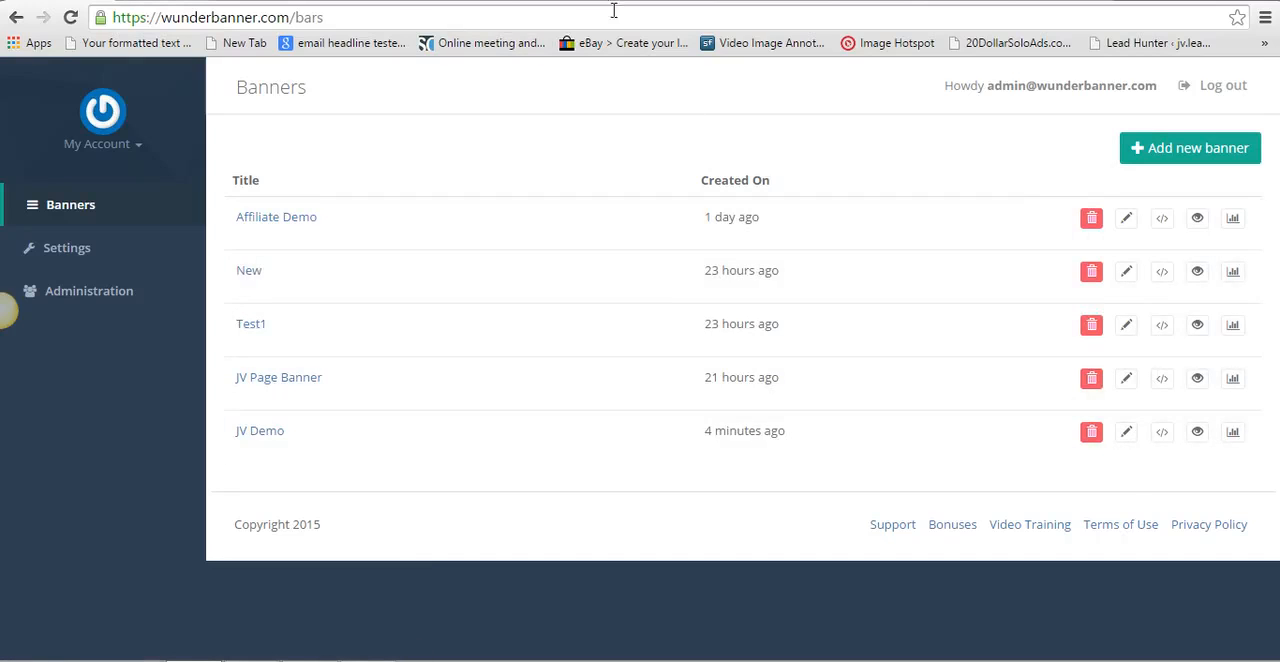
click(1164, 221)
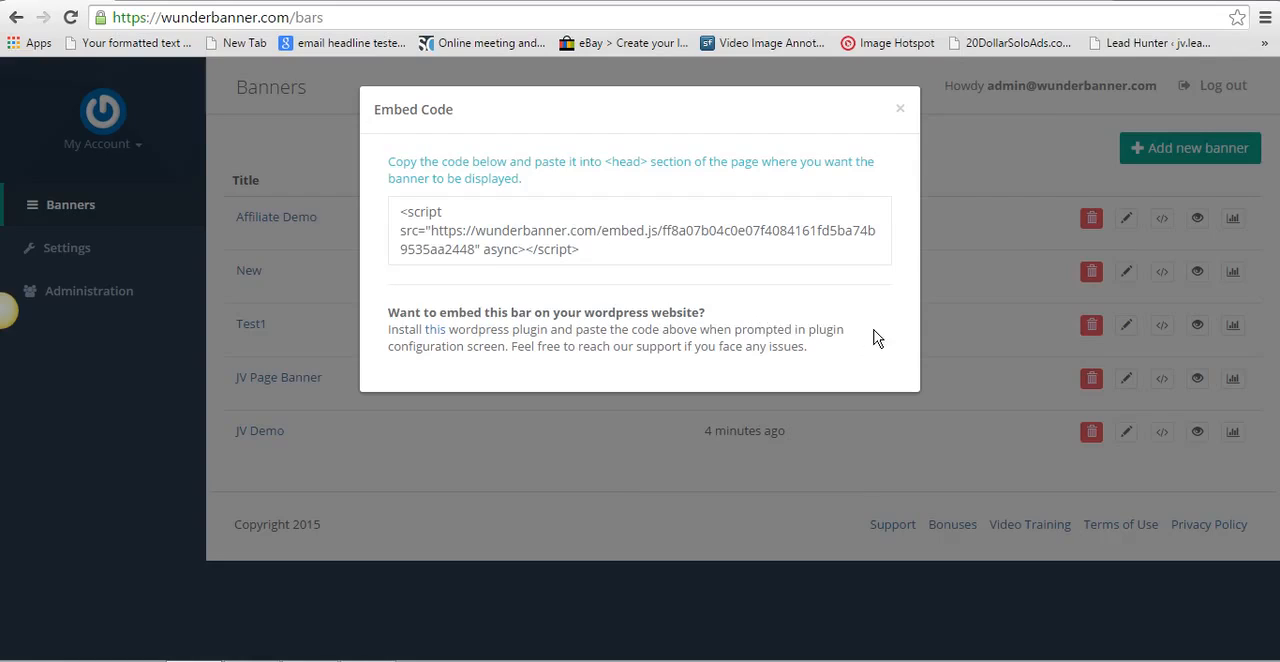
click(900, 111)
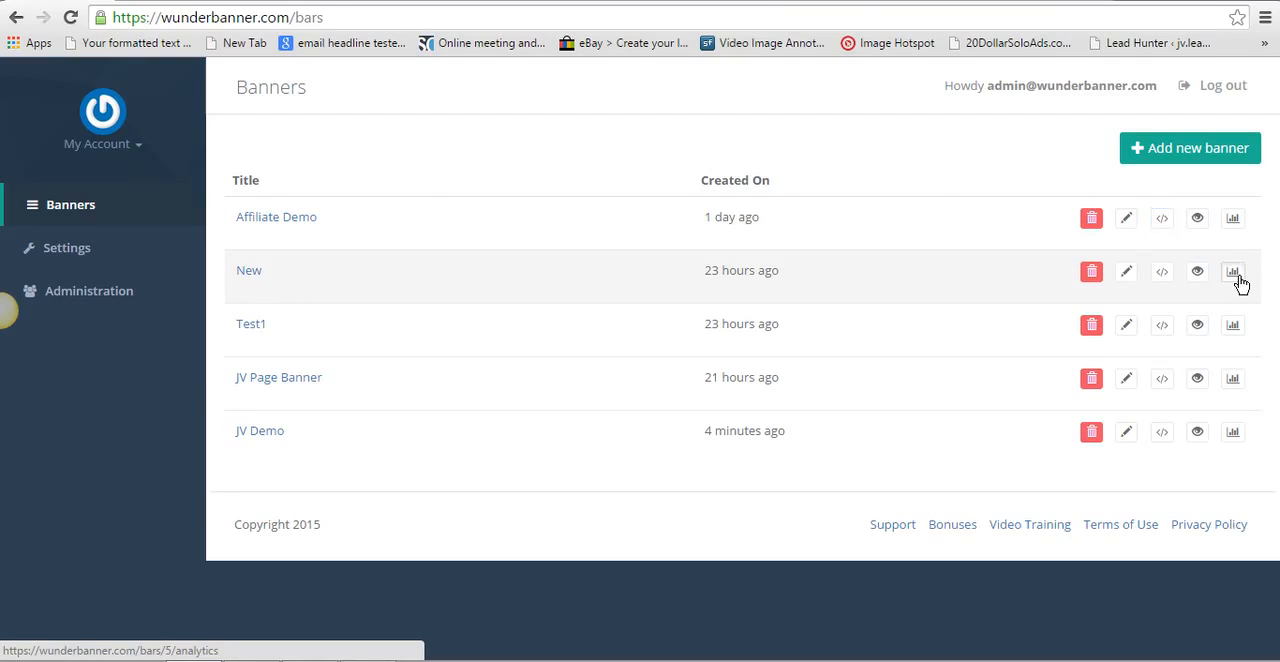
- Open the statistics of the New banner and examine its country map and the traffic charts by date and by clicks
click(1233, 273)
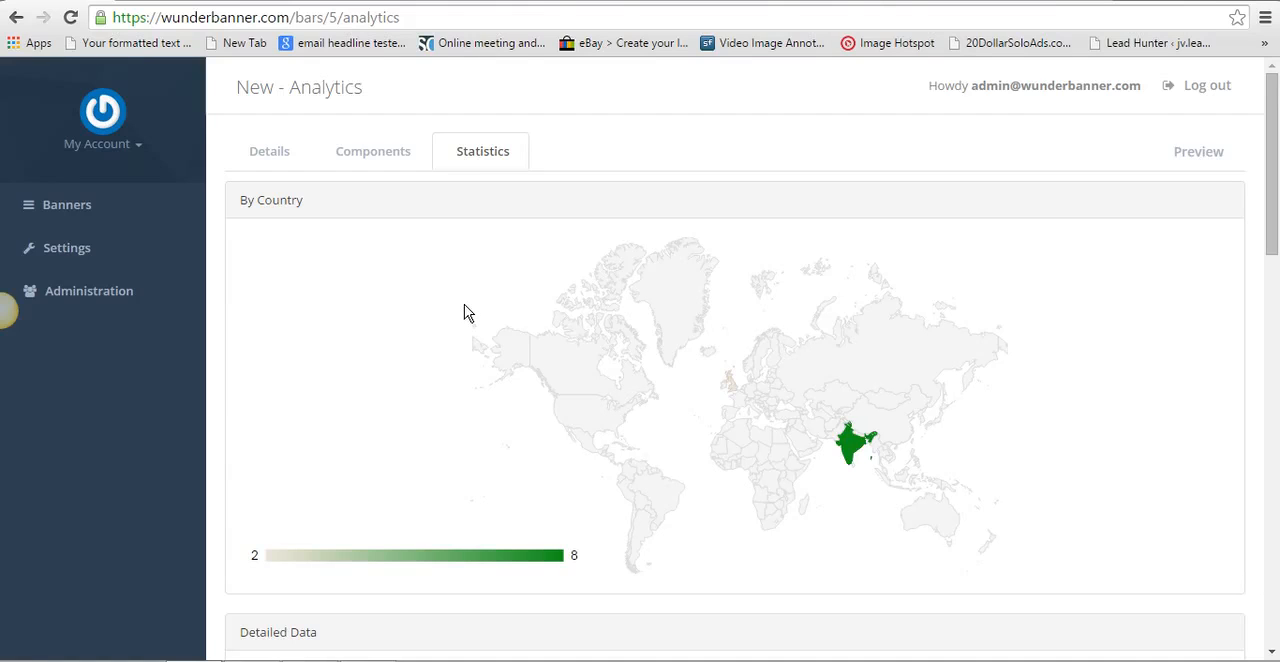
scroll(465, 303, down, 1)
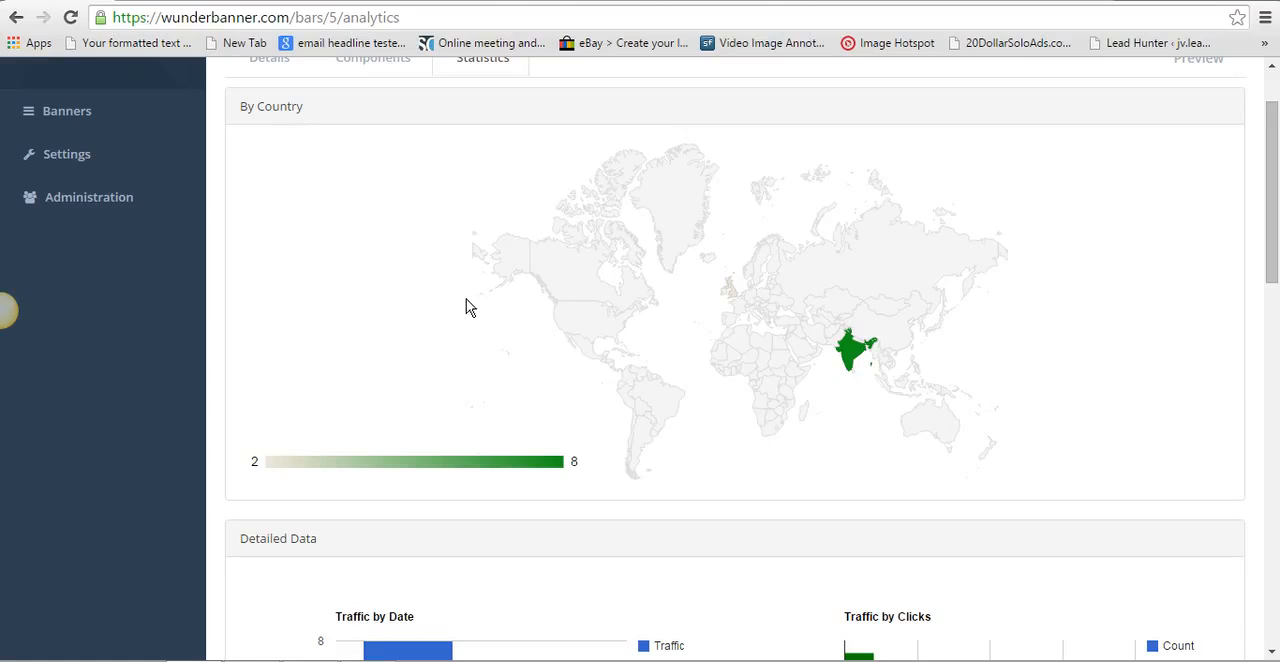
scroll(476, 308, down, 1)
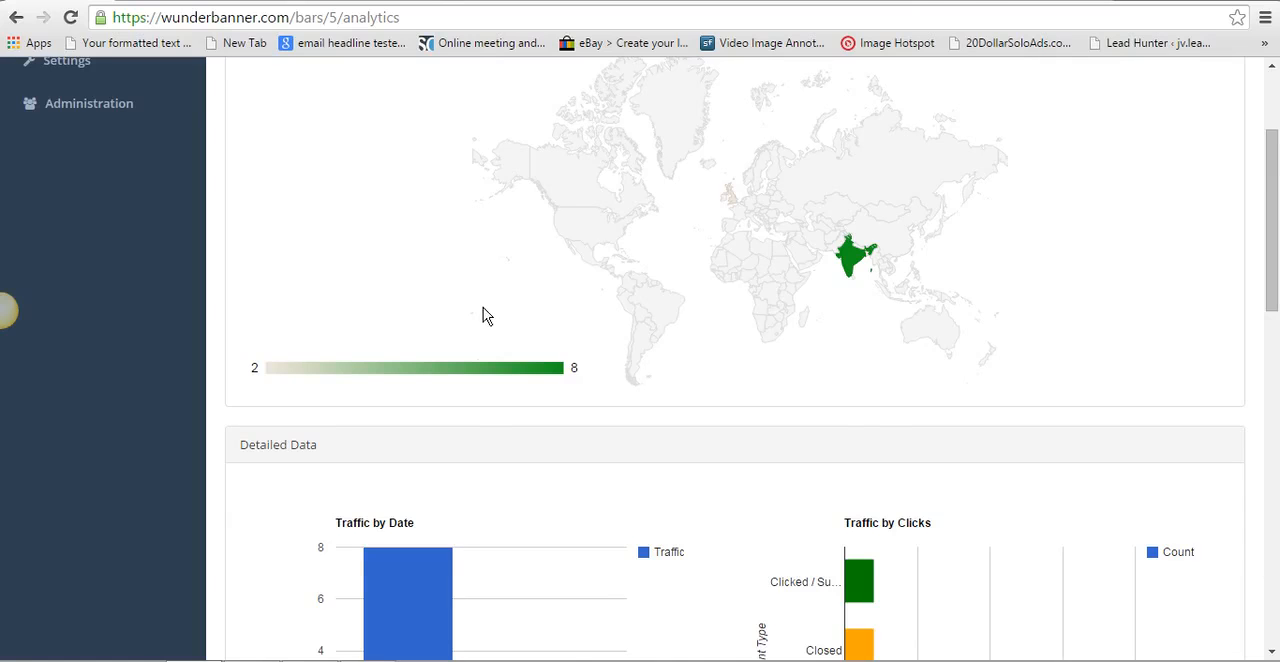
scroll(543, 271, up, 2)
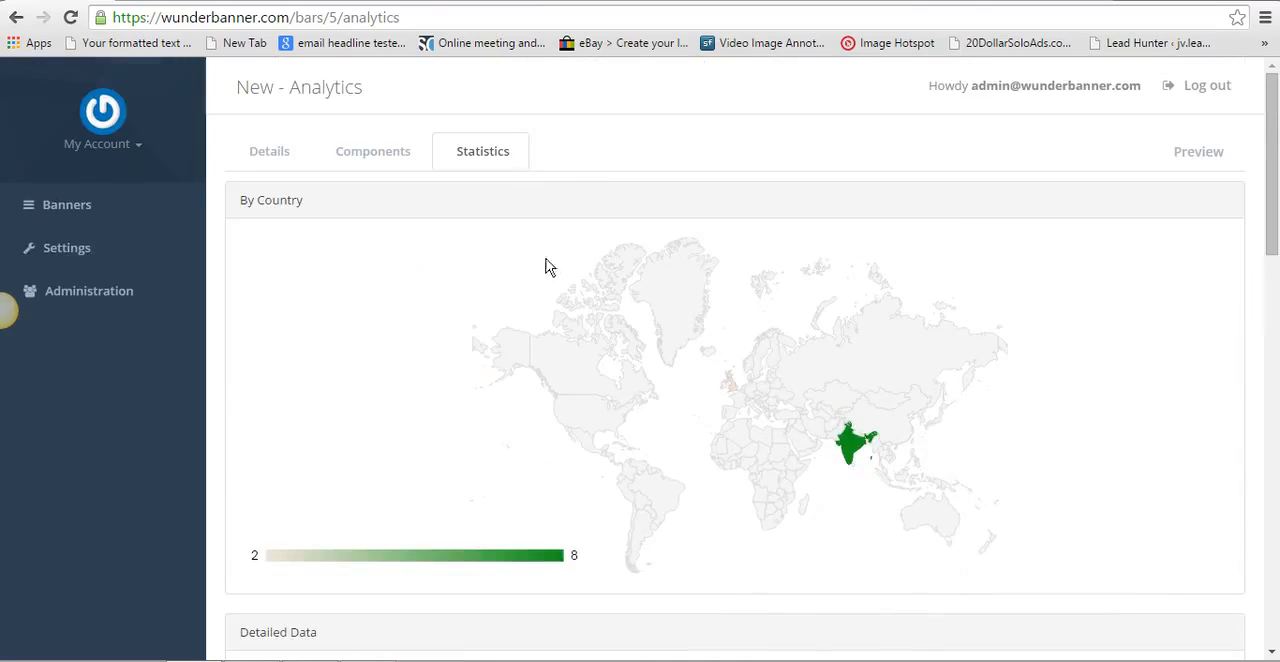
scroll(528, 243, down, 5)
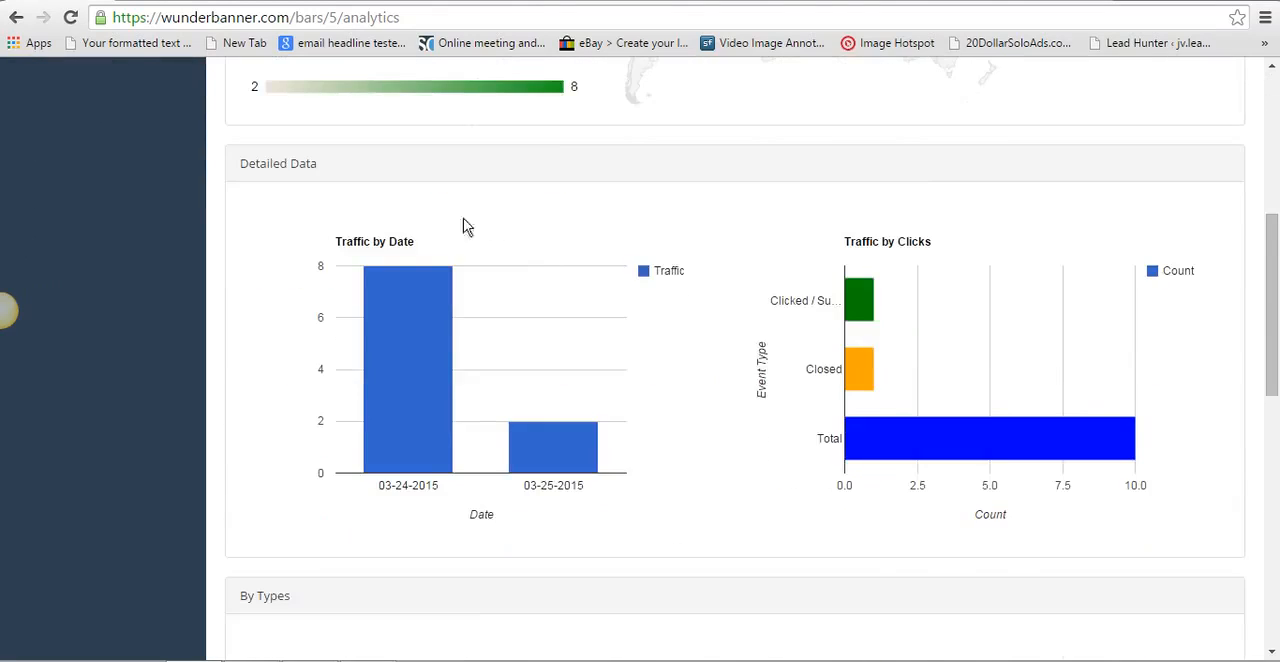
mouse_move(423, 420)
scroll(909, 245, down, 1)
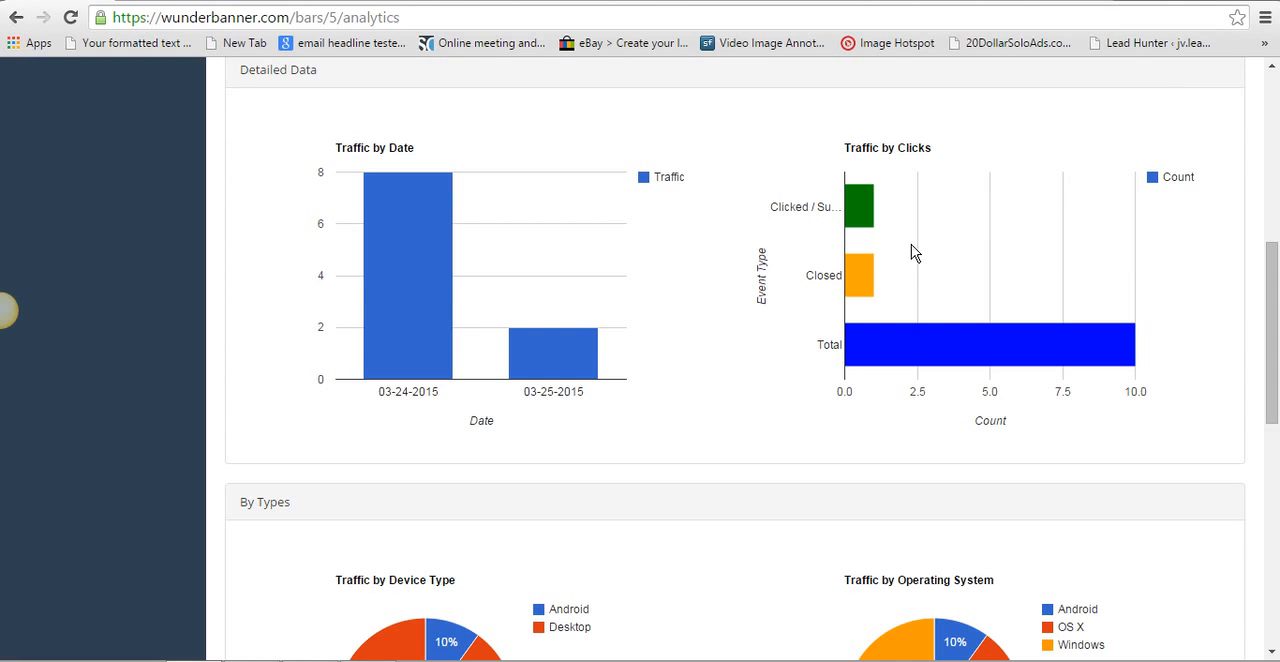
scroll(911, 253, down, 1)
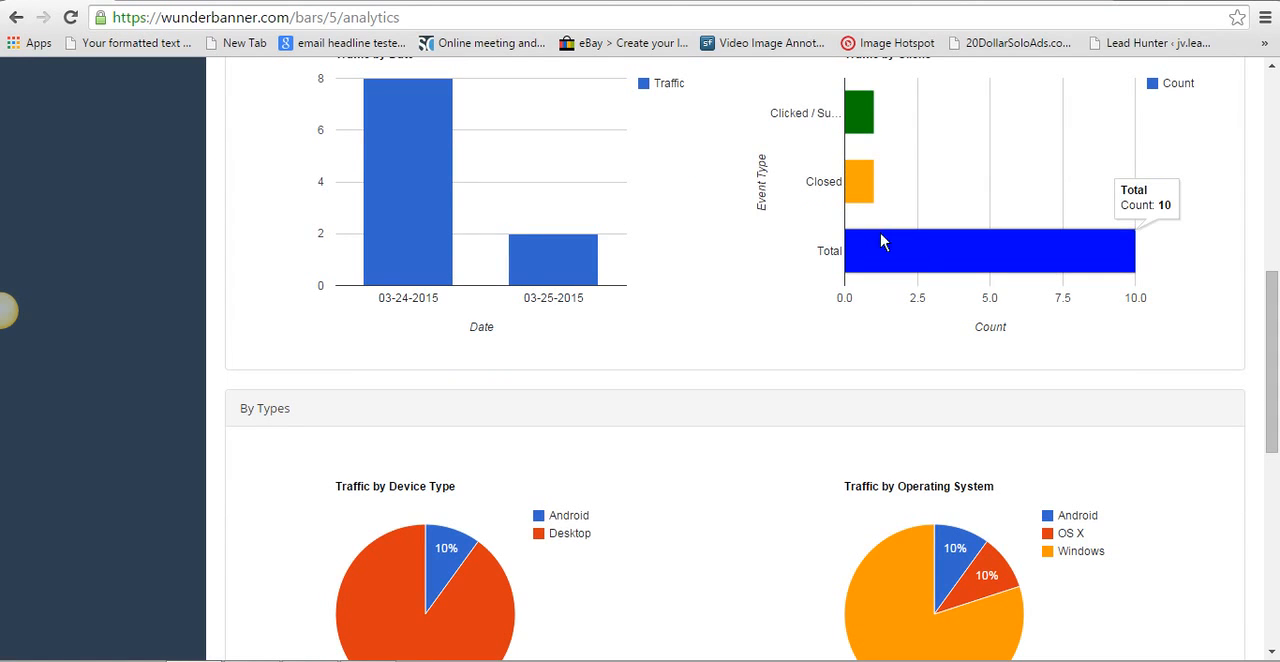
- Examine the New banner's traffic charts by device type, operating system, web browser and source type, and return to the country map
scroll(737, 200, down, 3)
scroll(729, 207, down, 1)
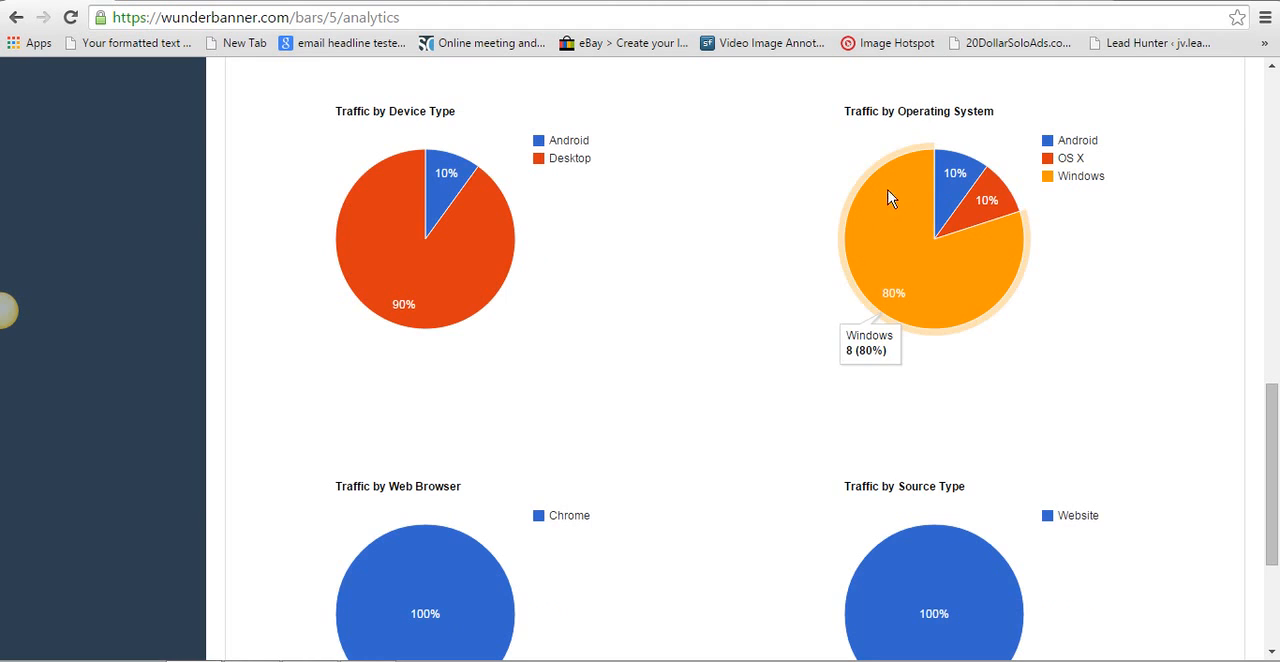
mouse_move(922, 208)
scroll(640, 262, down, 2)
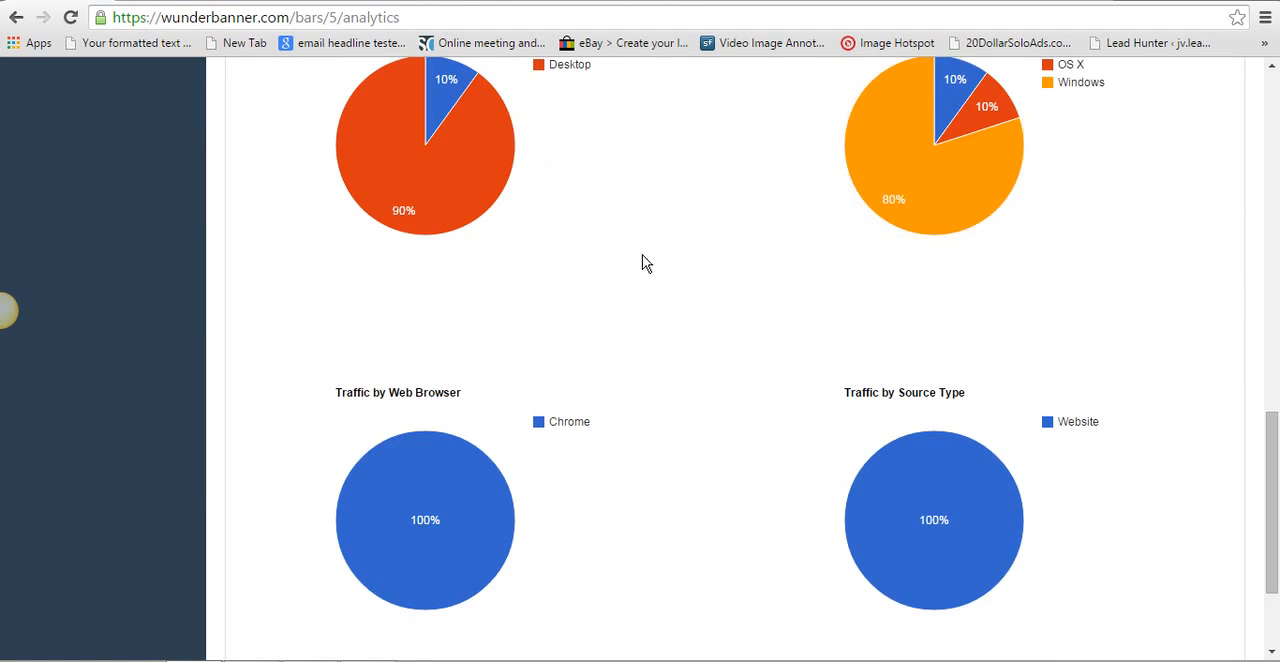
mouse_move(471, 391)
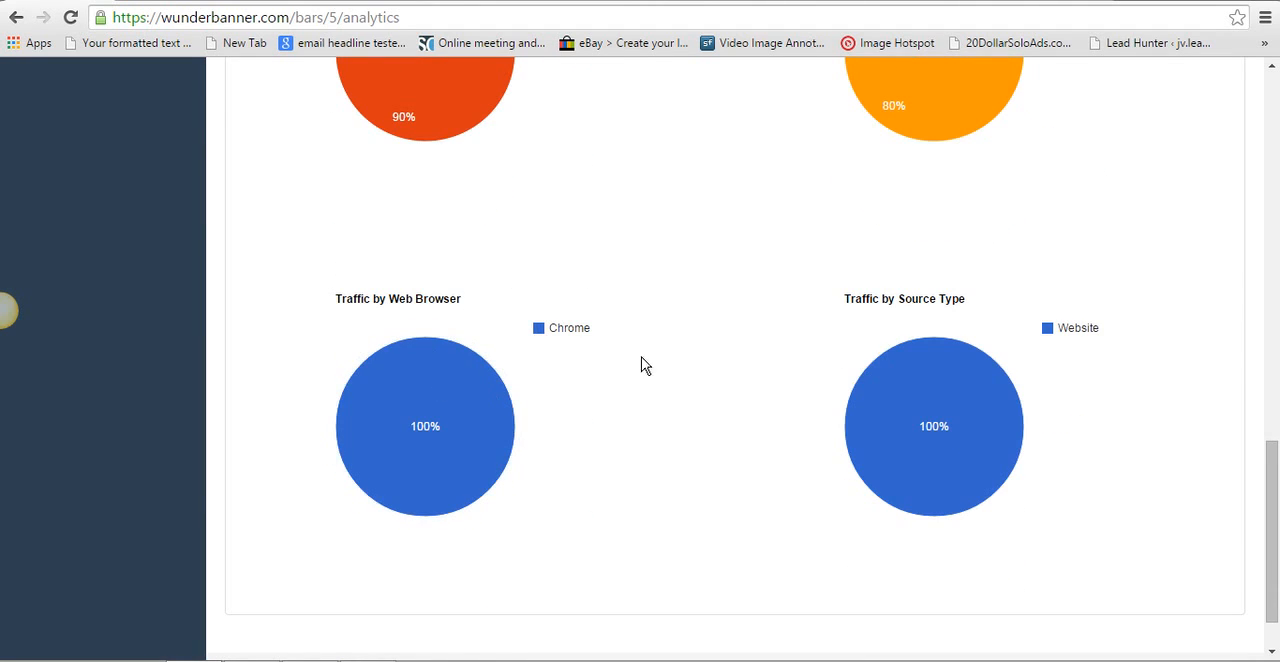
mouse_move(918, 376)
scroll(918, 376, up, 8)
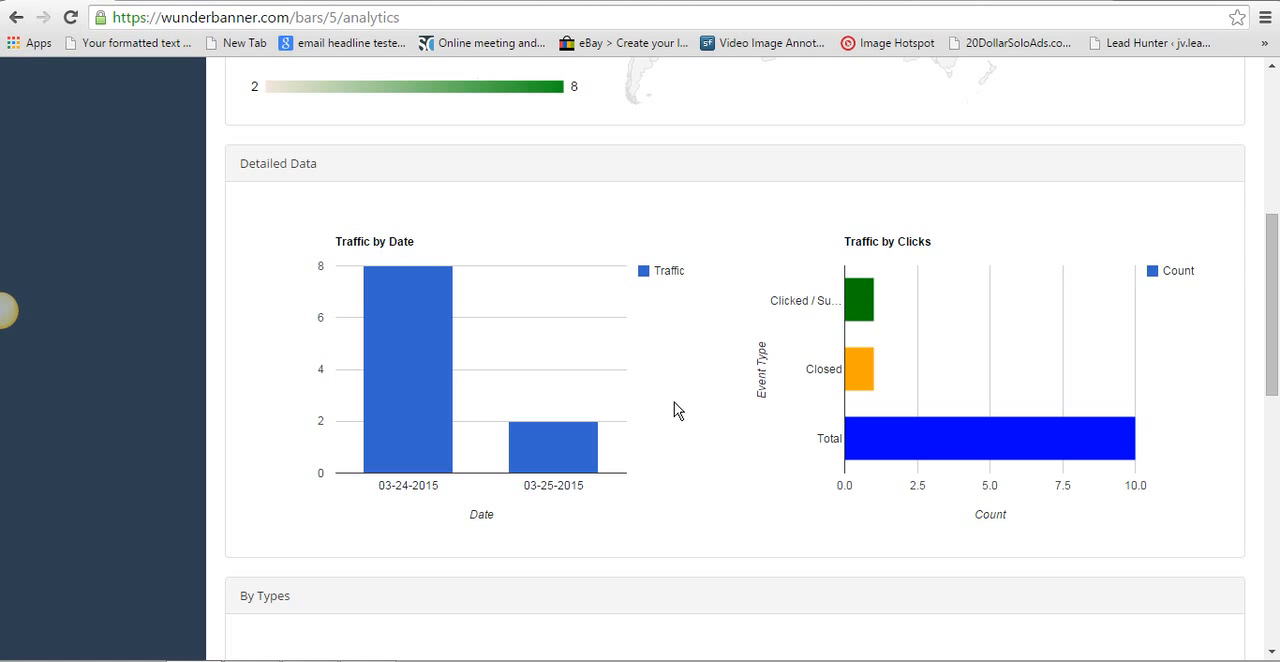
scroll(651, 410, up, 5)
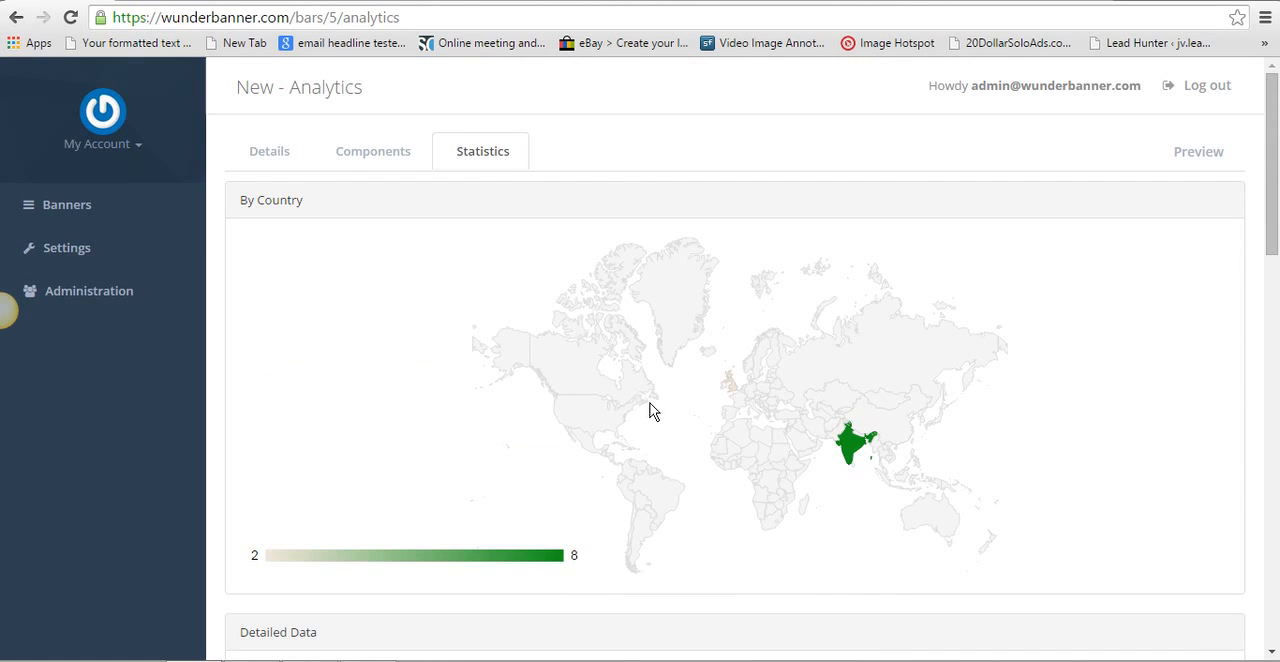
- Return to the banner list, take a brief look at the Affiliate Demo banner's details, and open that banner's preview
click(124, 213)
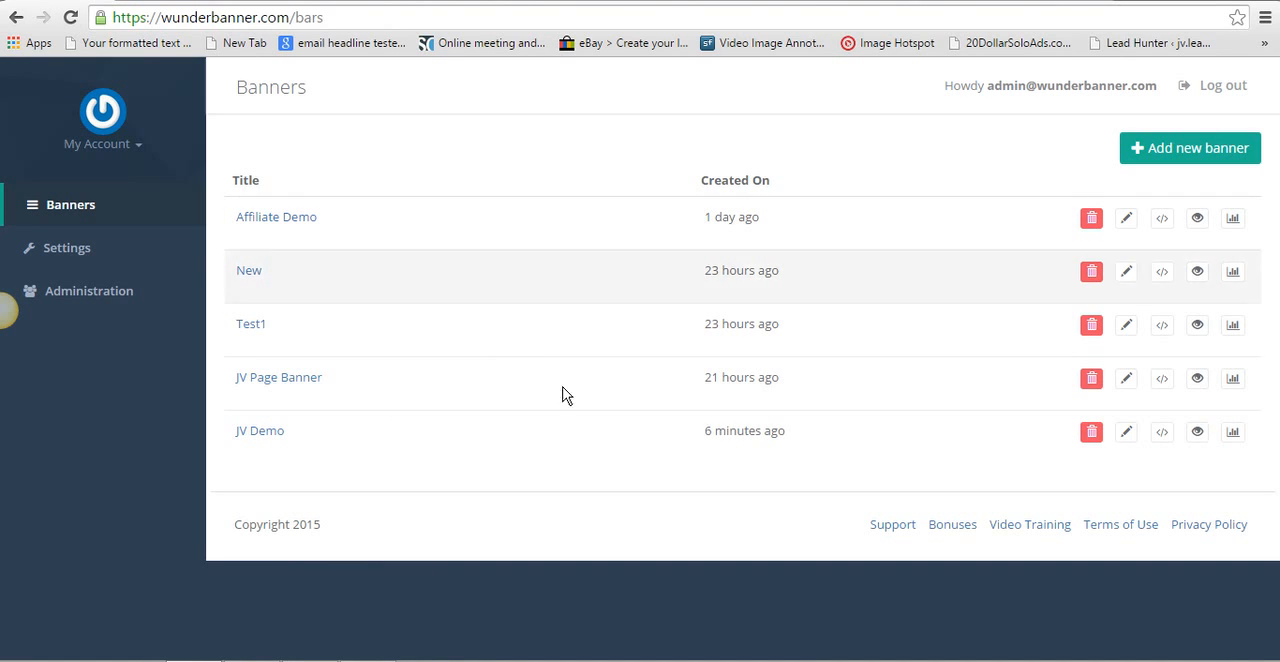
click(1127, 220)
click(16, 17)
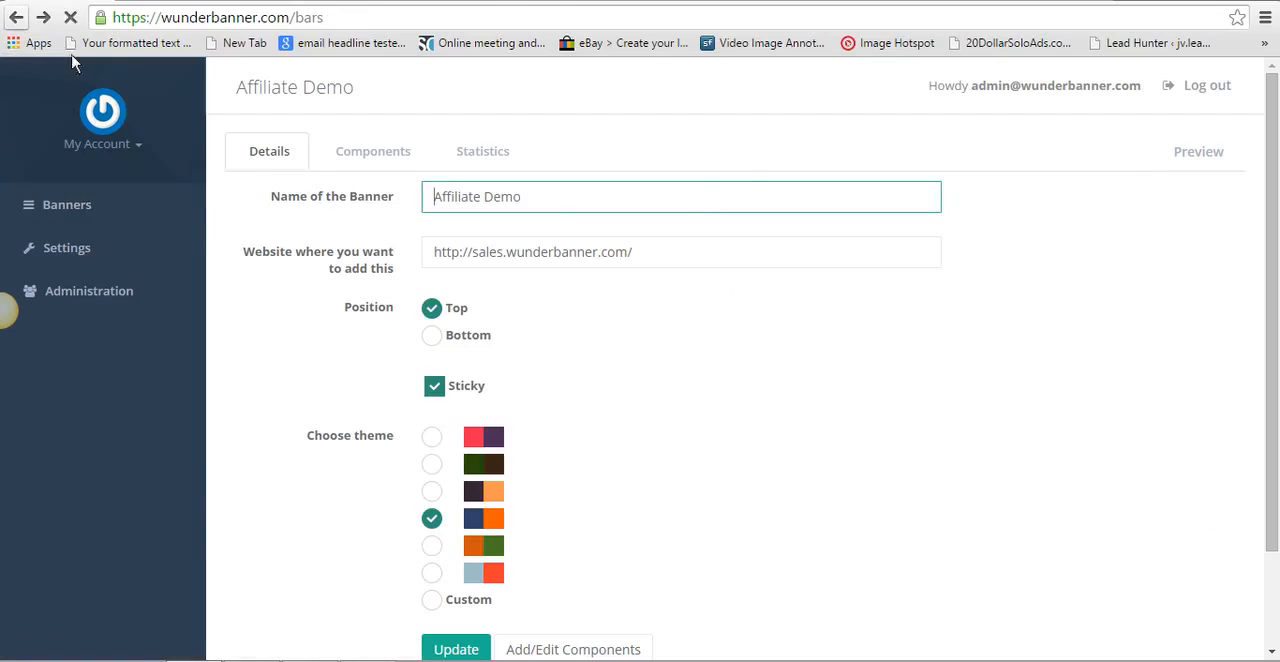
click(1207, 222)
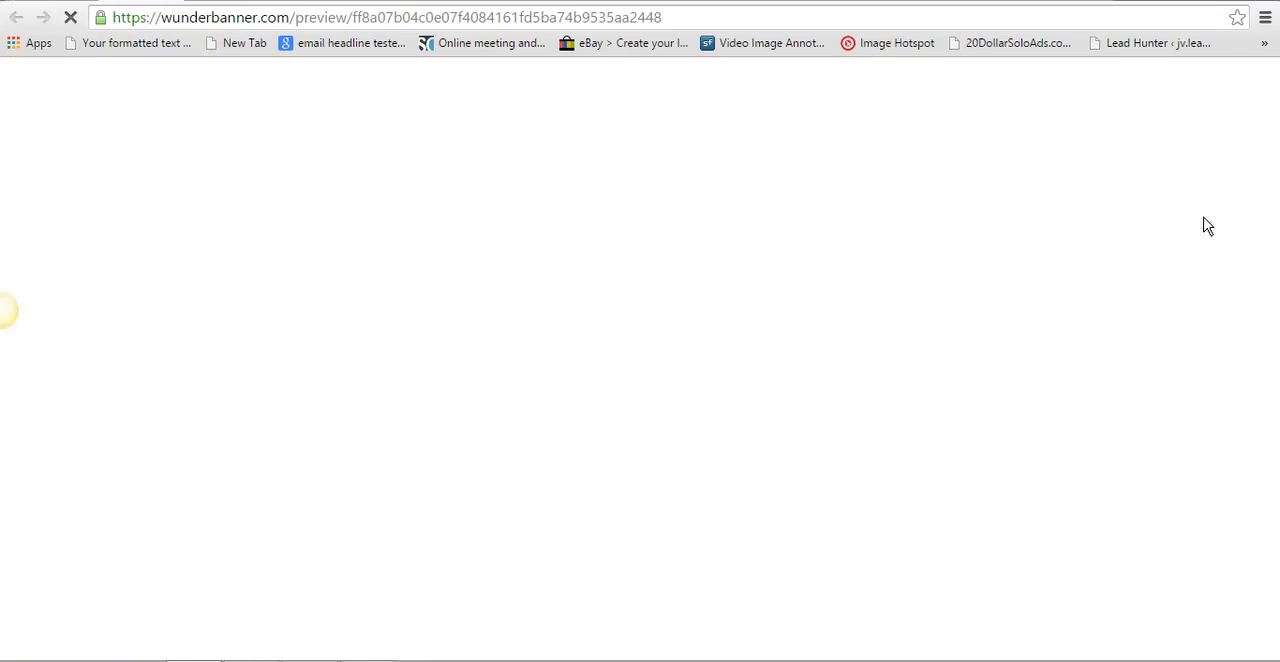